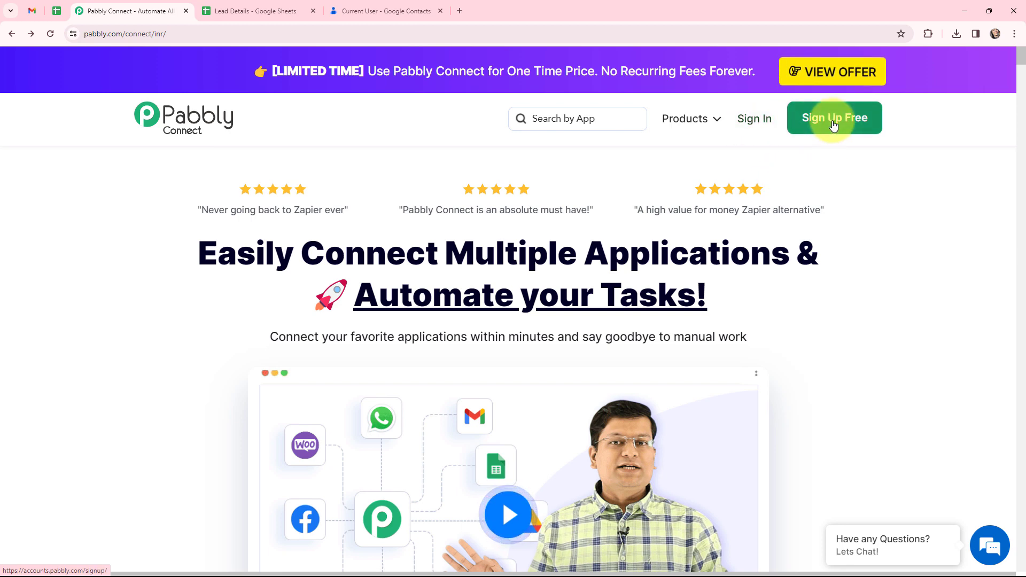
Sign in, open Pabbly Connect and create a workflow named "Create Google Contacts from Google Sheets" in the Google Sheets to Google Contacts folder
click(759, 118)
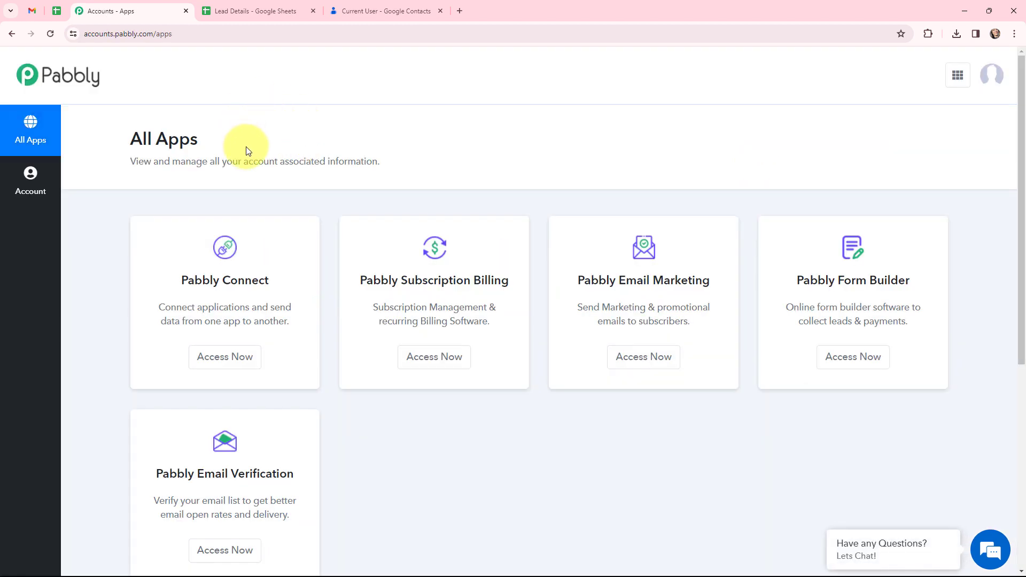
click(223, 357)
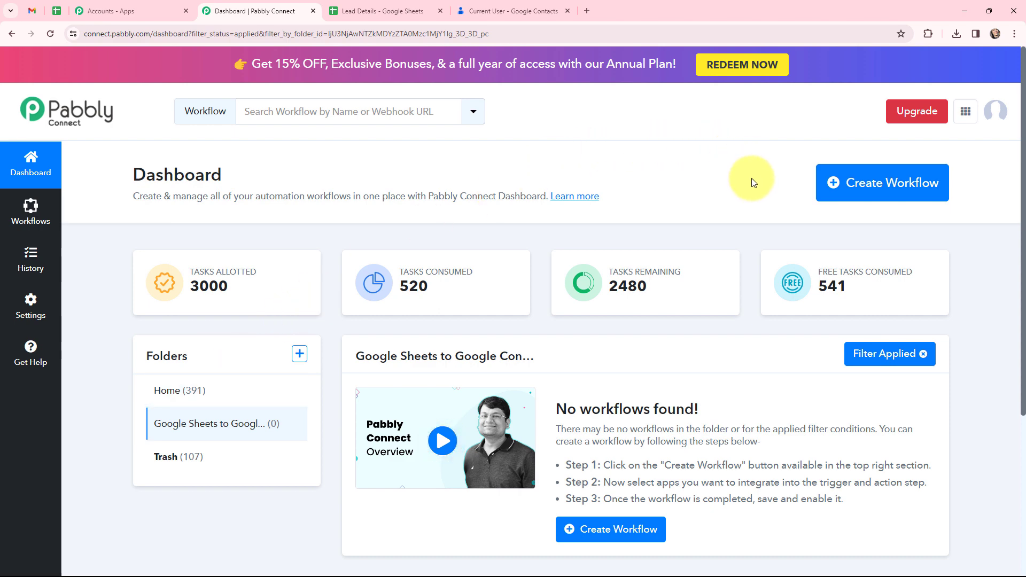
click(850, 188)
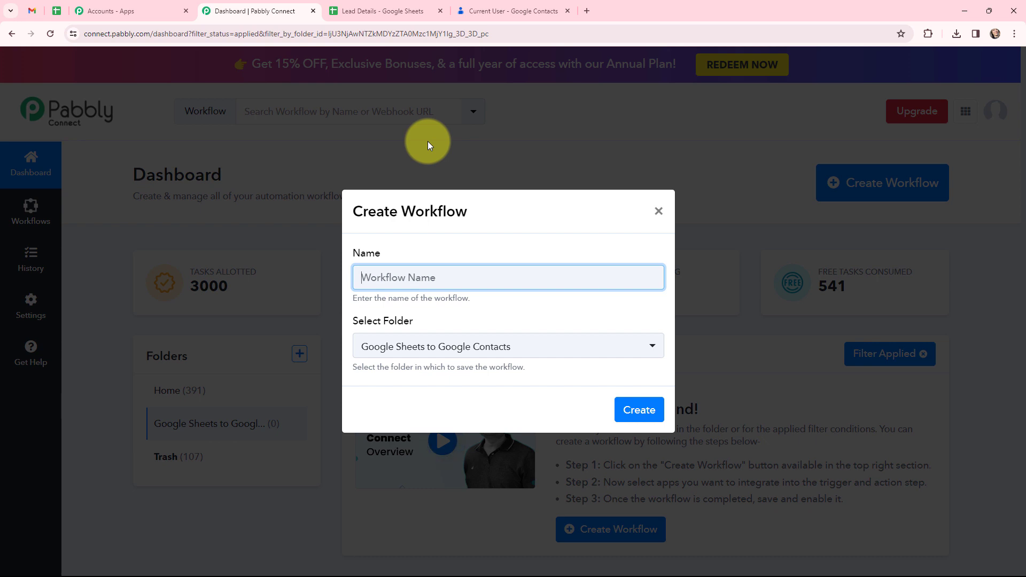
text(Create Google Contacts from Google Sheets)
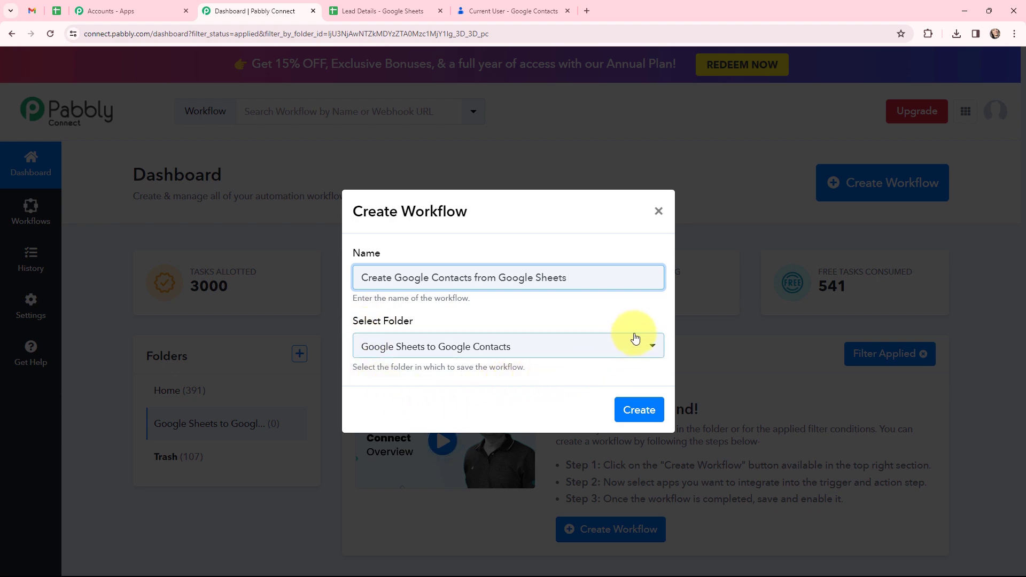
click(640, 409)
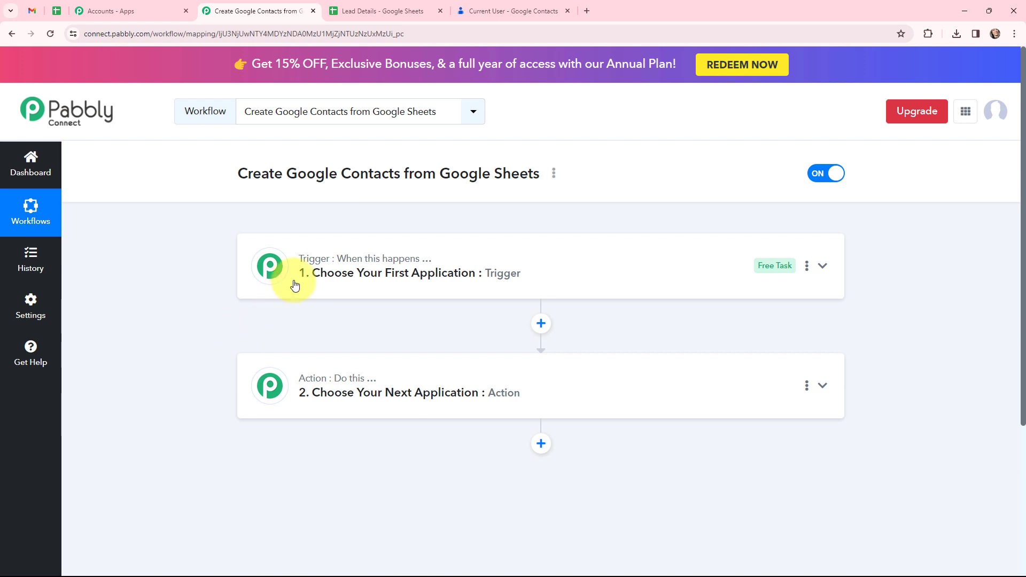
mouse_move(310, 271)
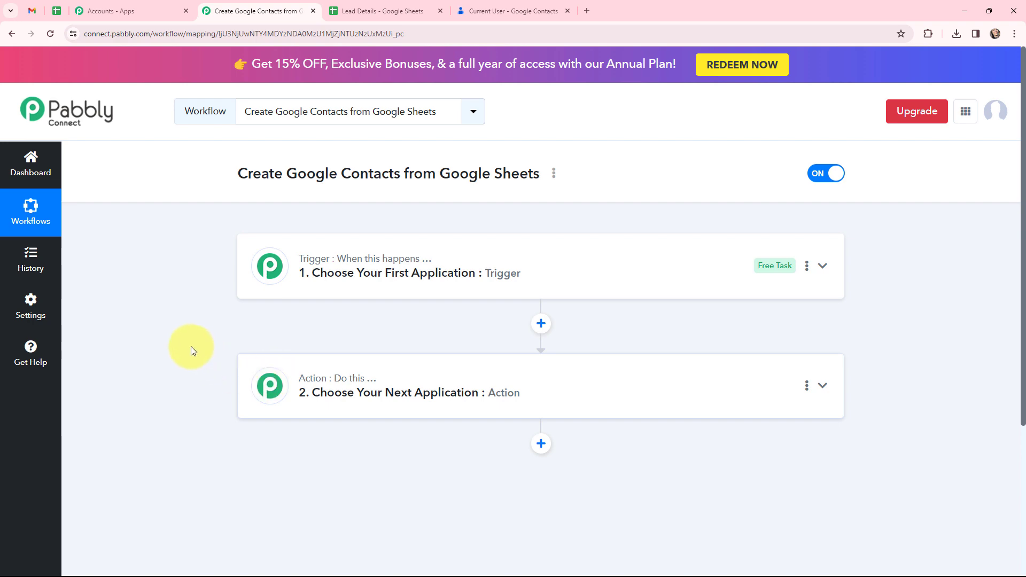
click(553, 7)
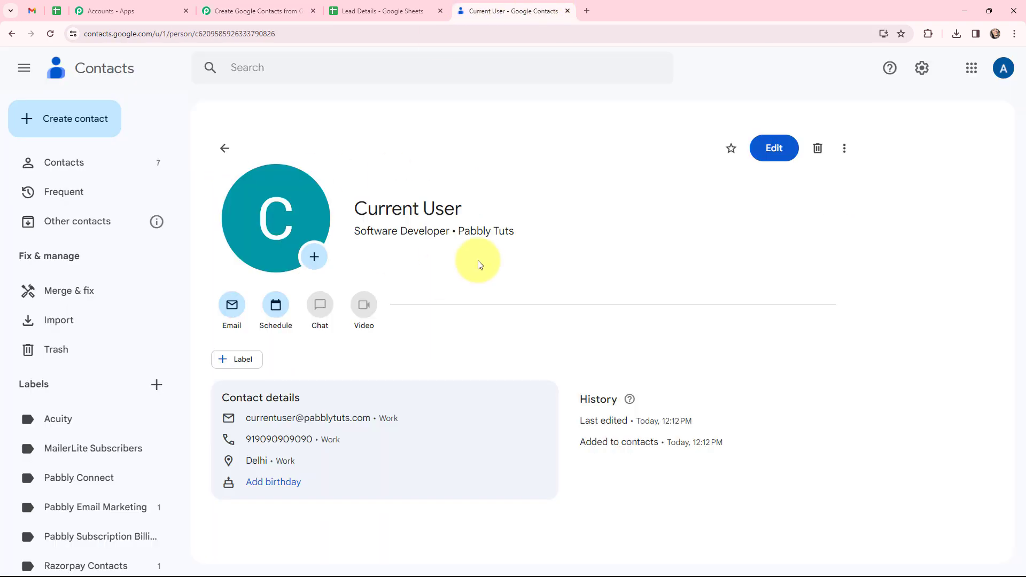
click(374, 9)
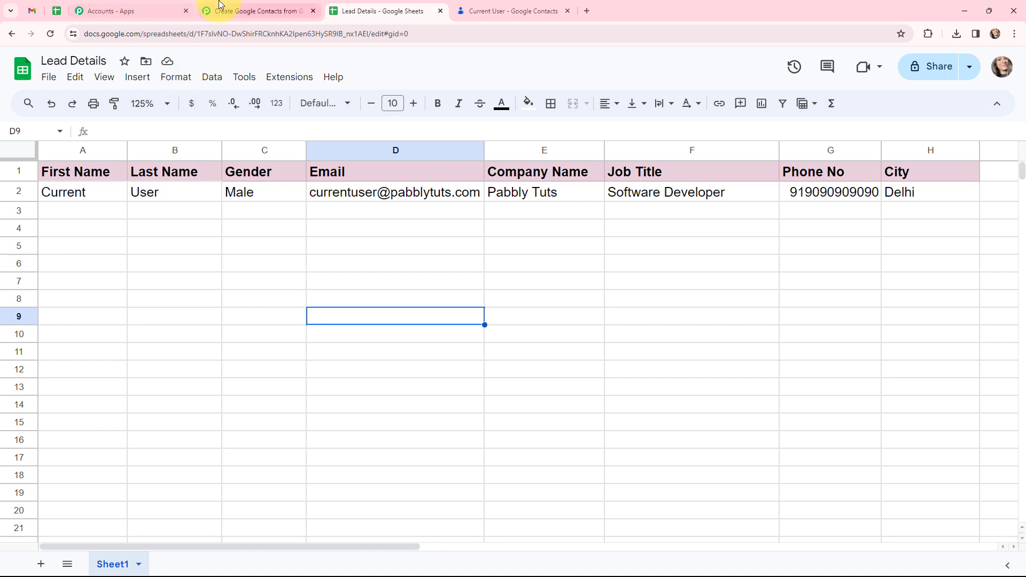
click(235, 10)
Set the workflow's trigger to Google Sheets with the event New or Updated Spreadsheet Row
click(276, 260)
click(319, 349)
text(google she)
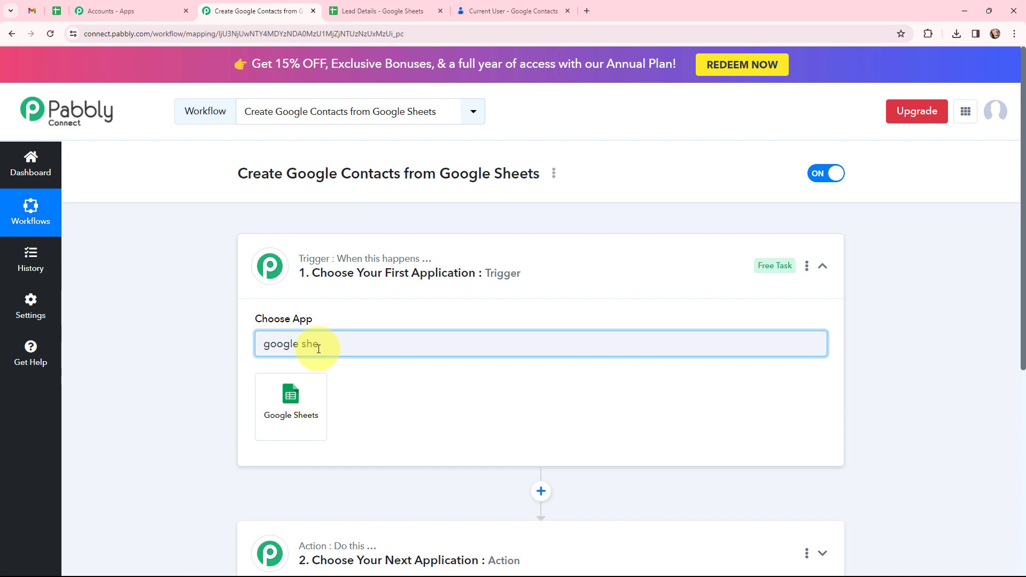
click(304, 393)
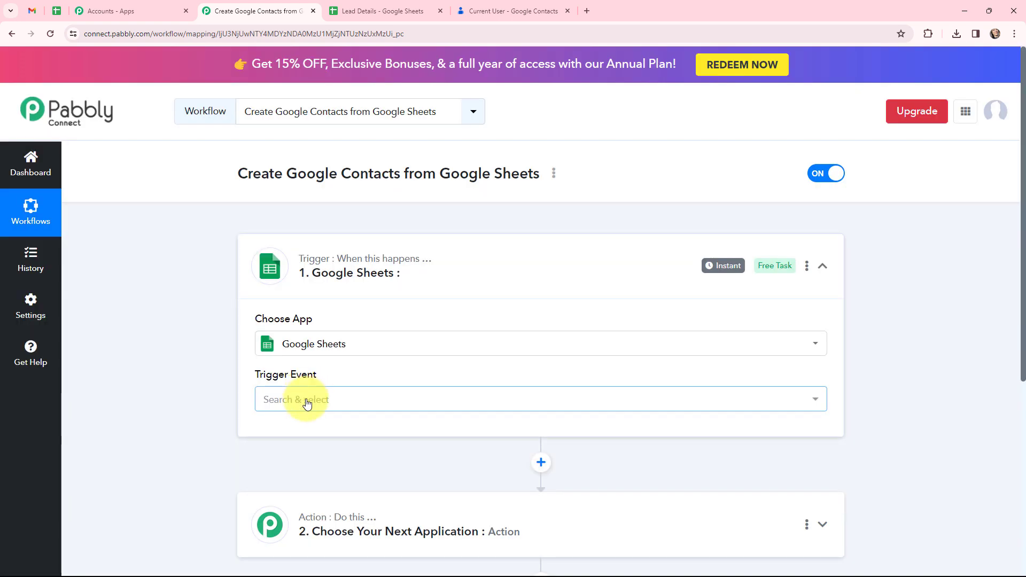
click(307, 401)
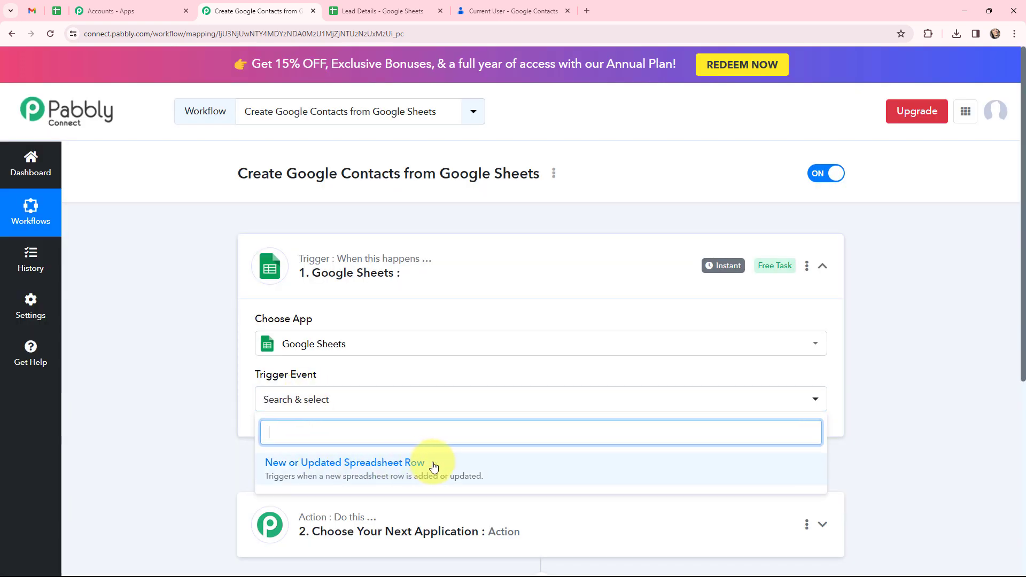
click(389, 464)
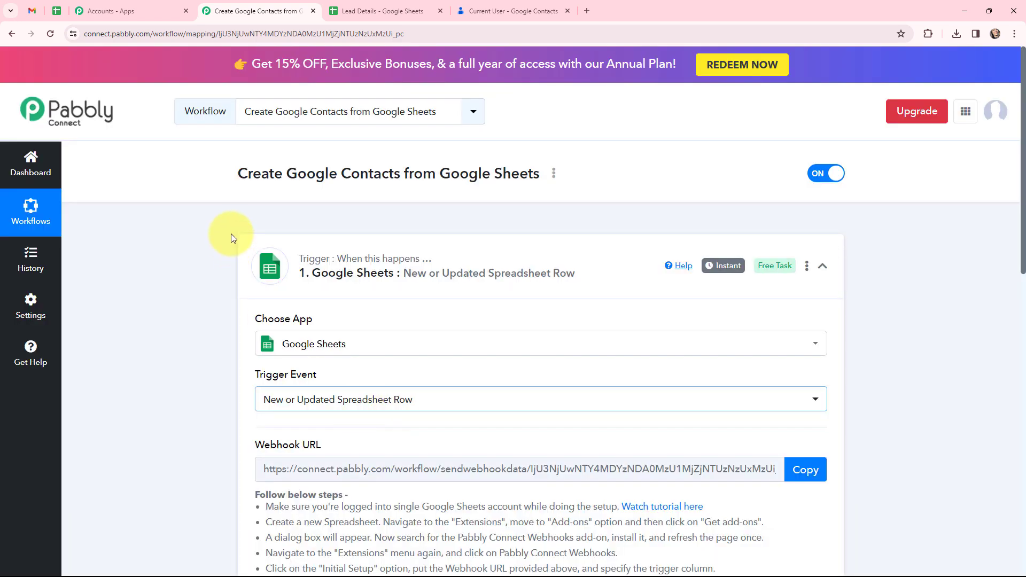
Set the workflow's action to Google Contacts with the event Create Contact
click(258, 246)
click(271, 379)
scroll(320, 385, down, 3)
click(348, 279)
text(g)
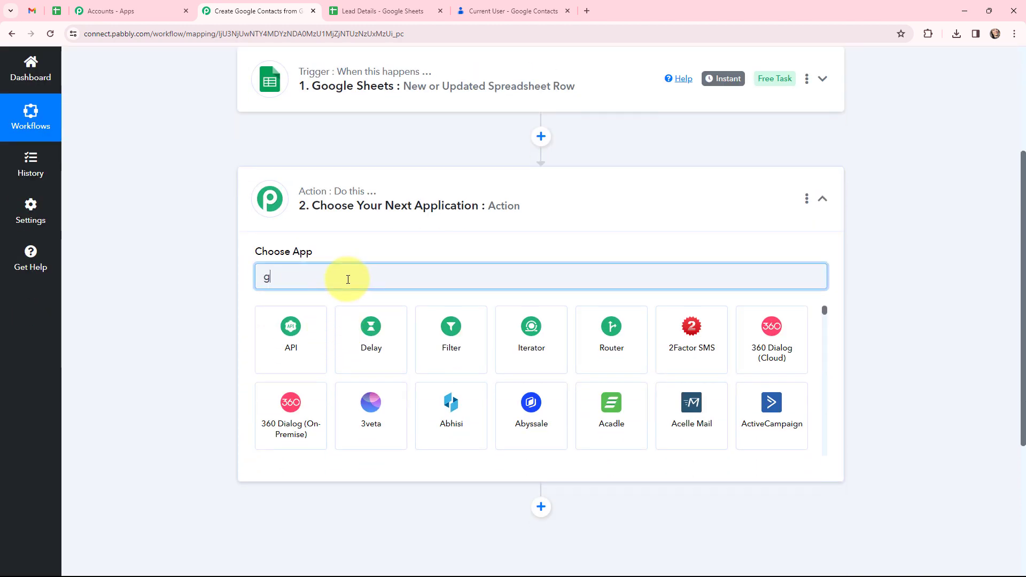
text(oogle conta)
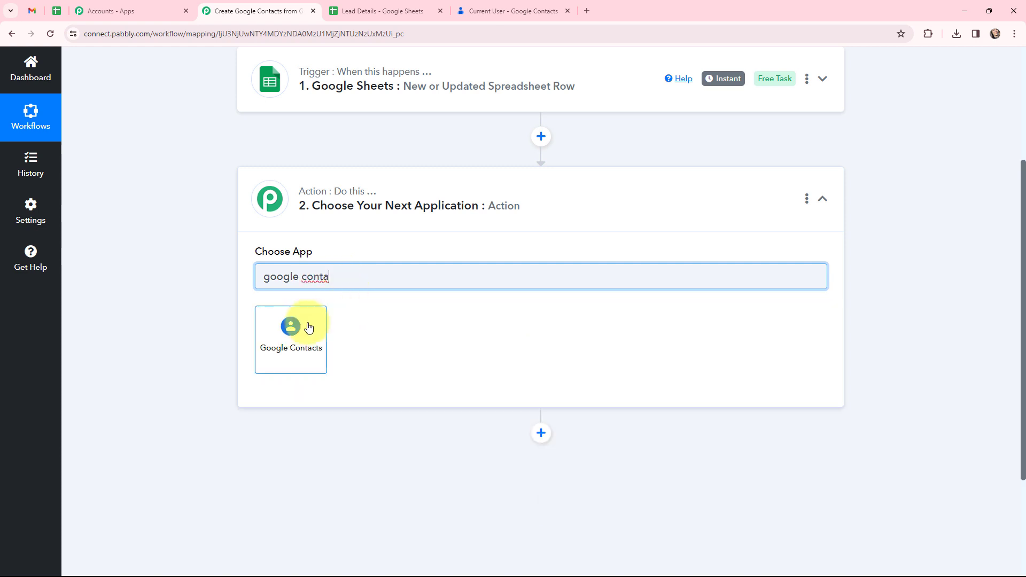
click(301, 326)
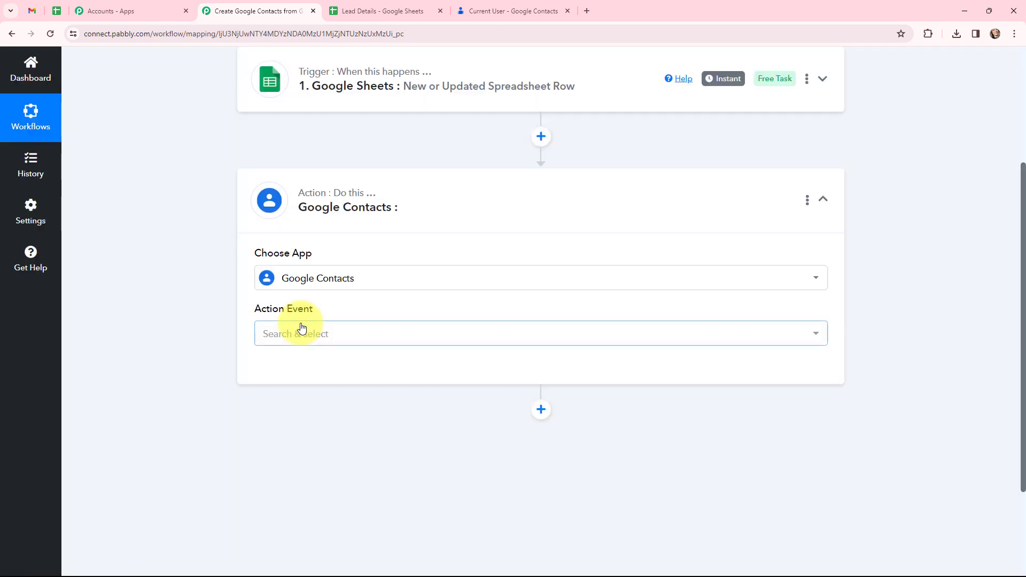
click(298, 330)
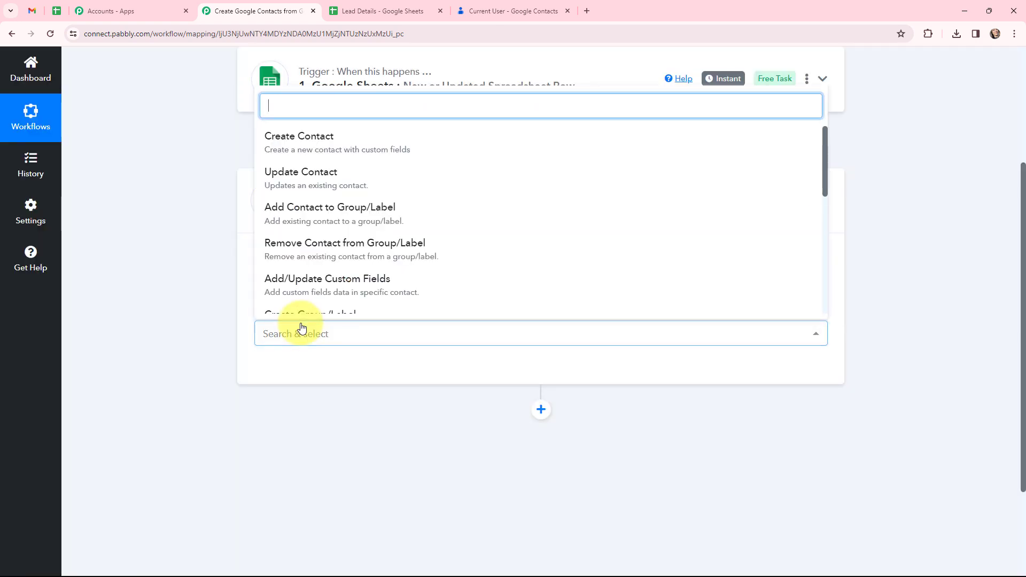
click(301, 136)
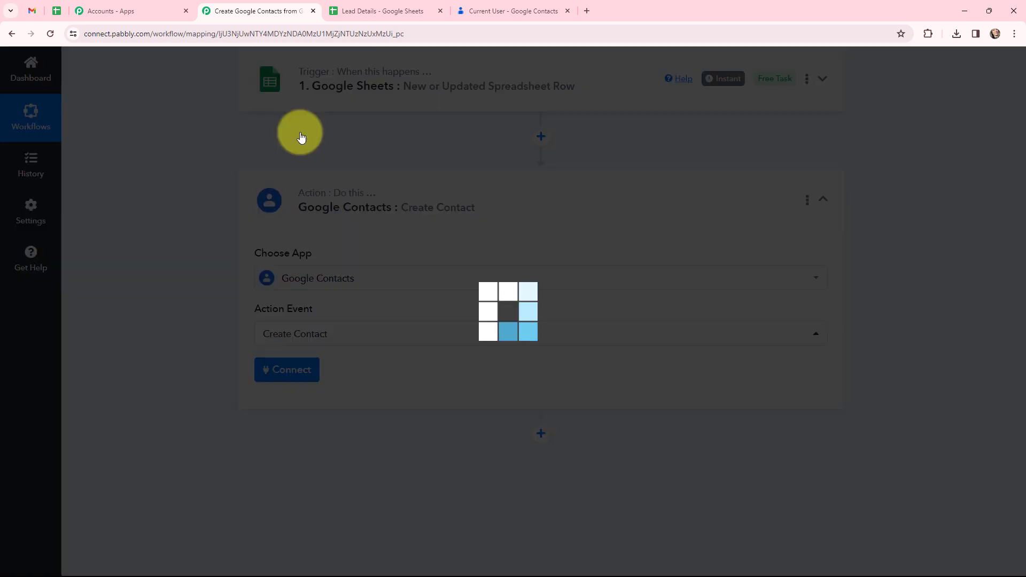
click(251, 213)
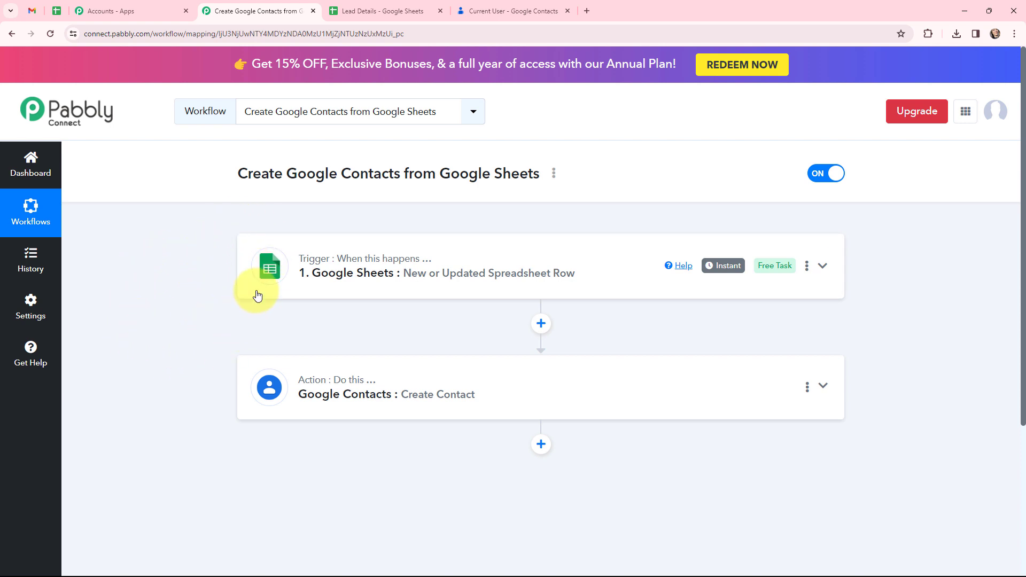
Expand the Google Sheets trigger and read its webhook setup instructions
click(261, 267)
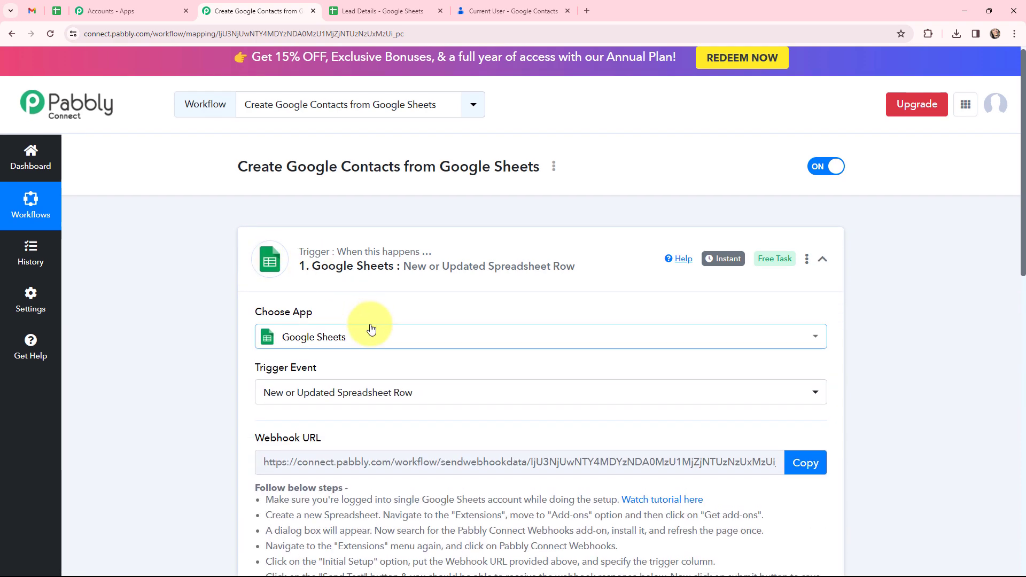
scroll(370, 324, down, 4)
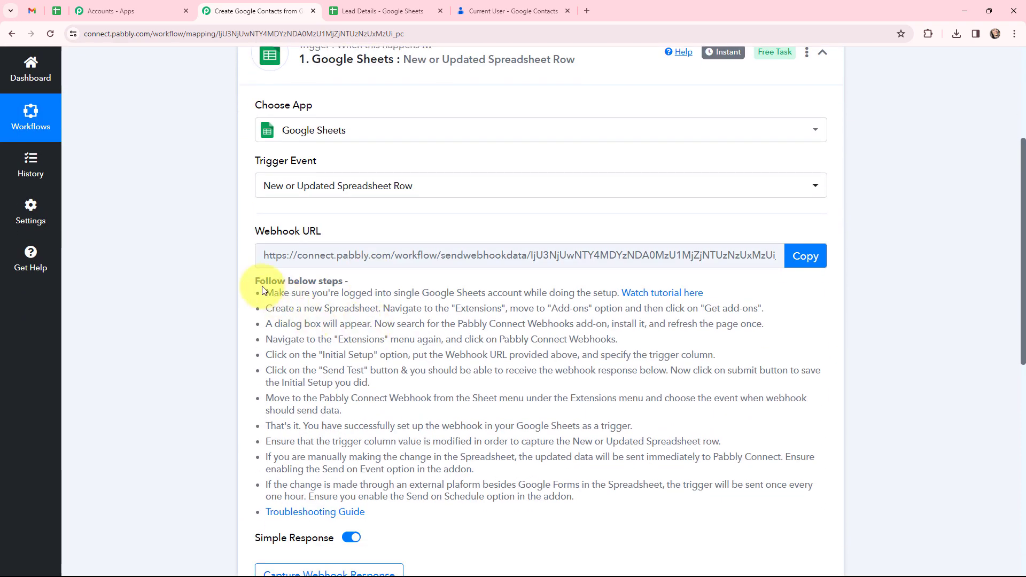
drag(253, 279, 374, 514)
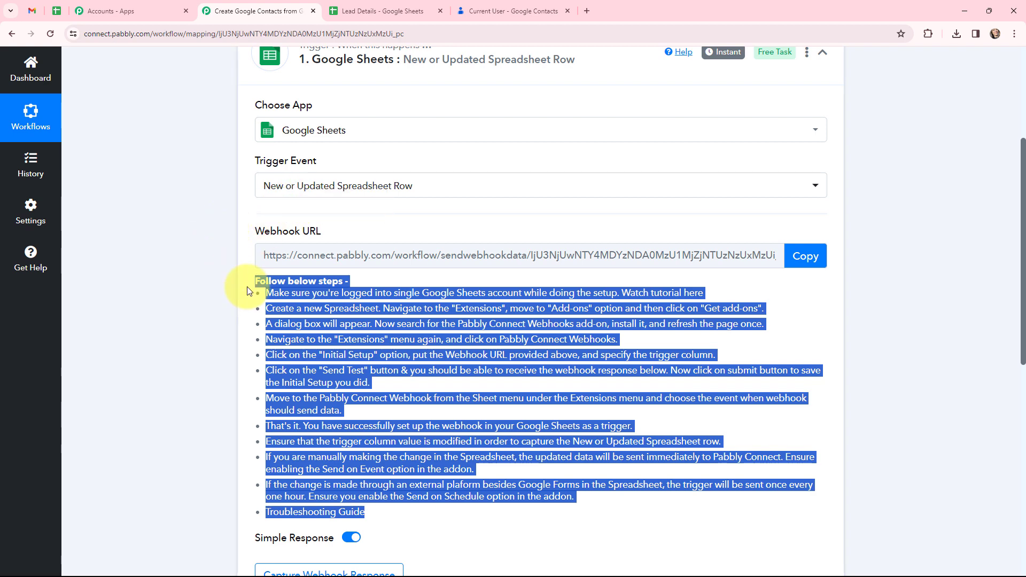
click(370, 8)
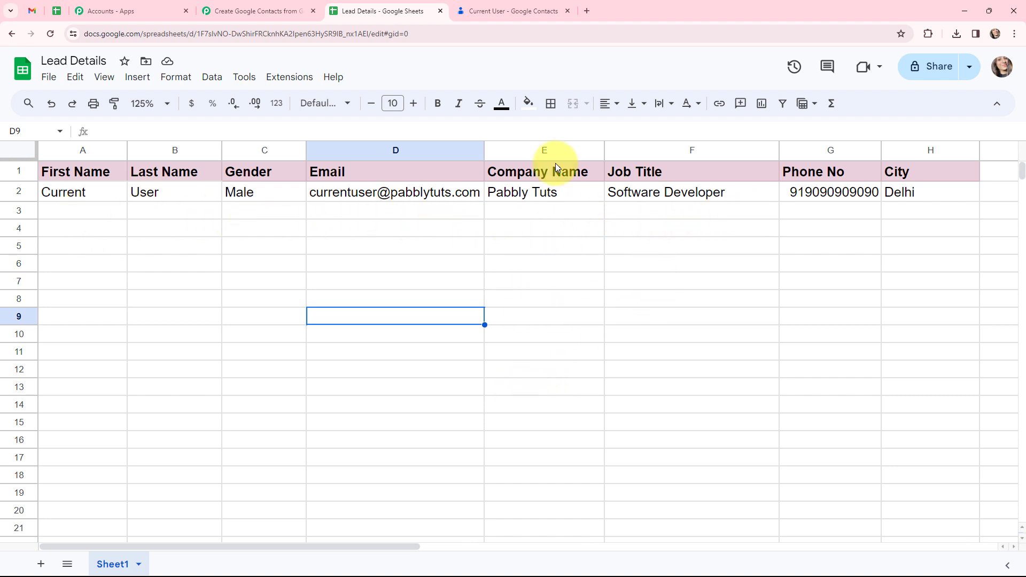
click(512, 7)
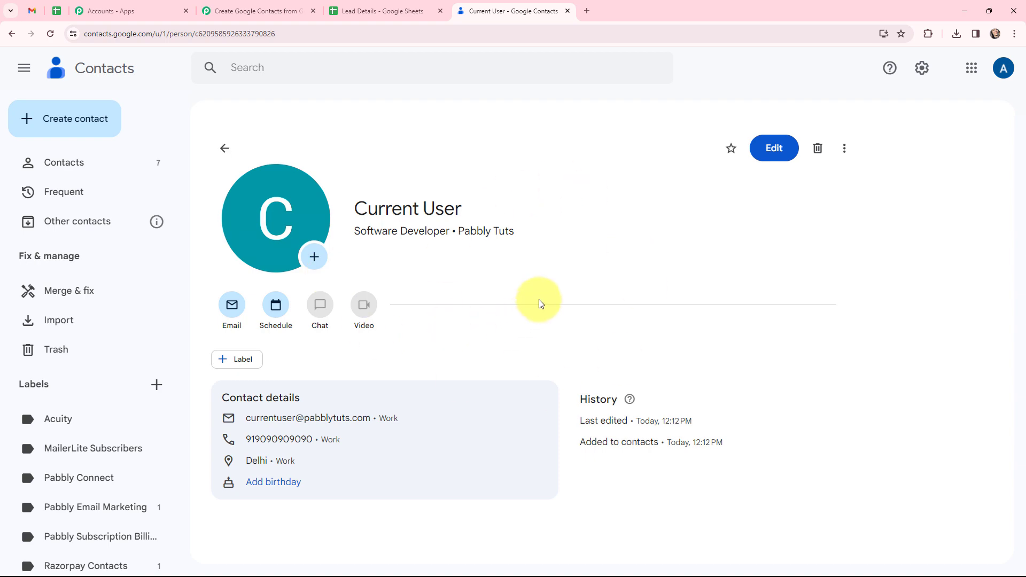
click(231, 3)
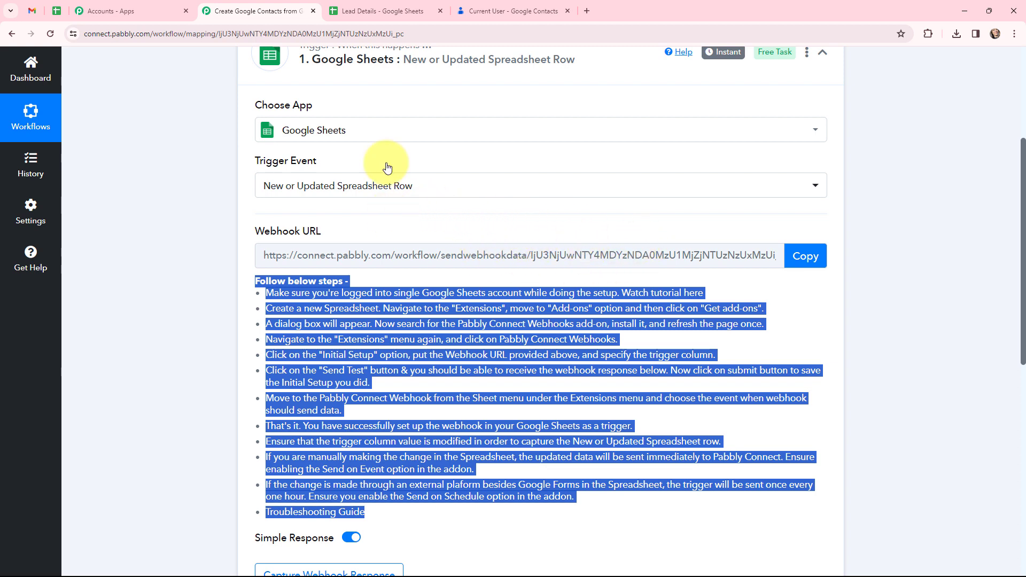
In the Lead Details spreadsheet, search the Google Workspace Marketplace for the Pabbly Connect Webhooks add-on and check whether it is installed
click(378, 7)
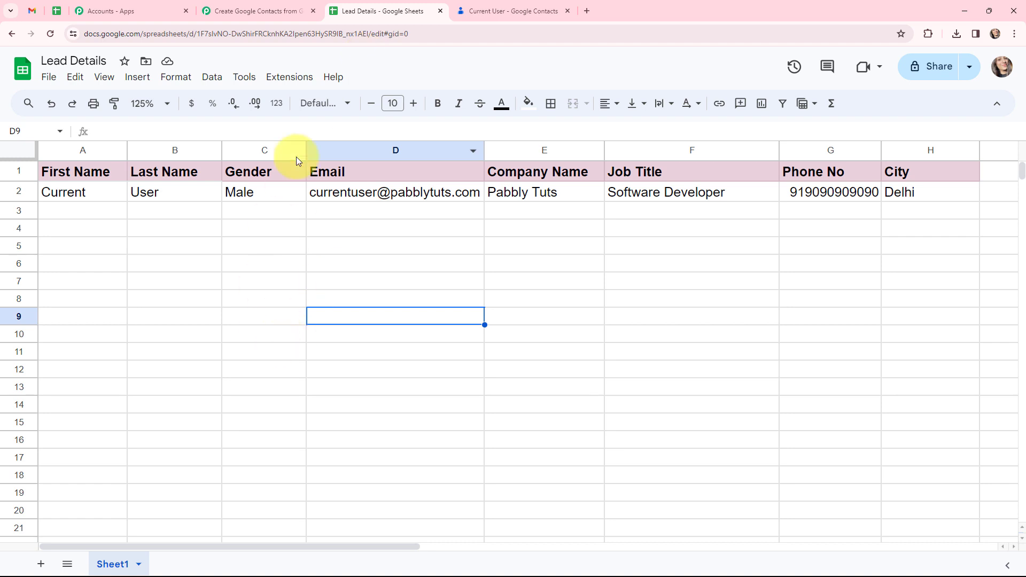
click(301, 78)
mouse_move(296, 206)
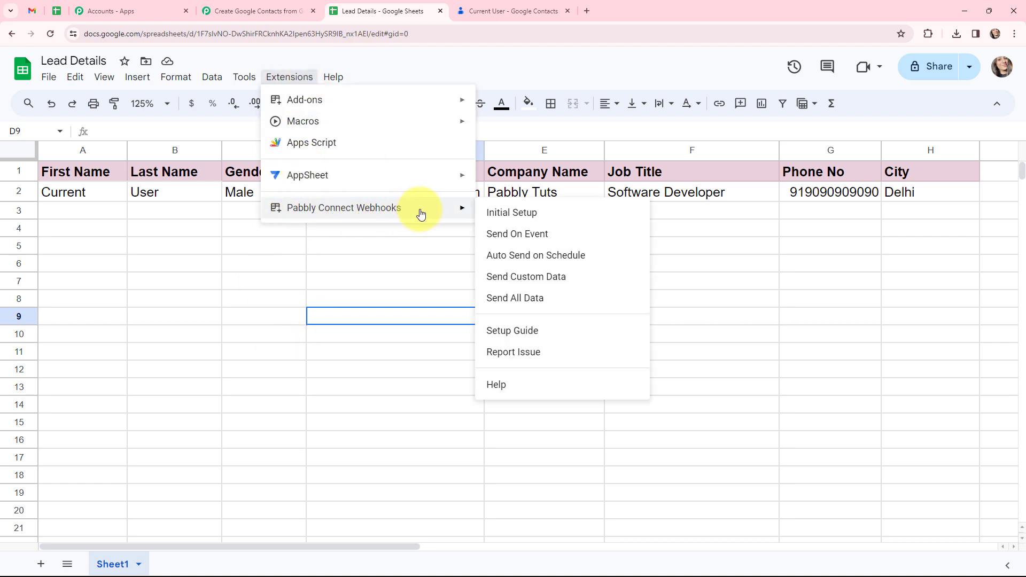
click(492, 103)
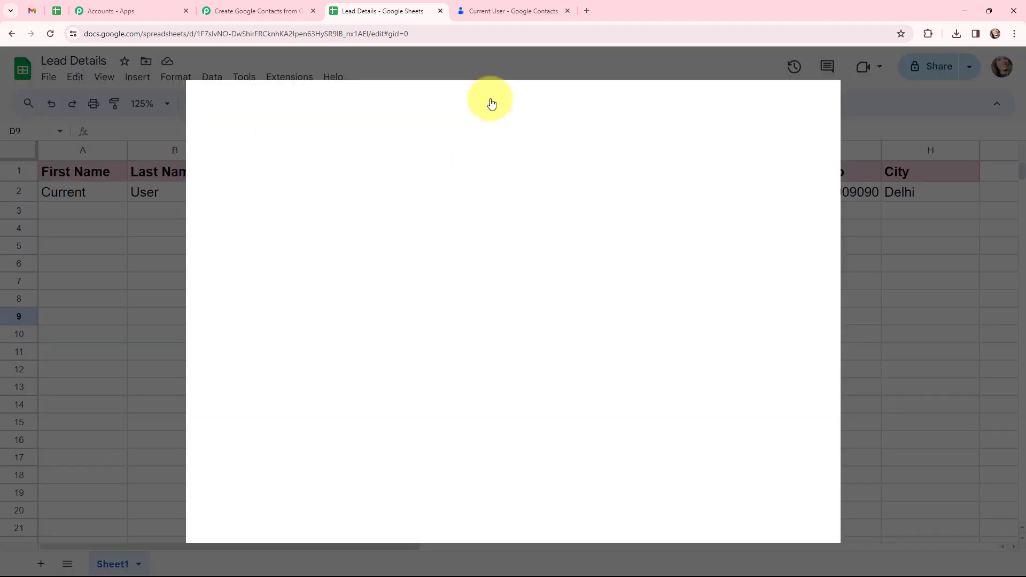
click(515, 103)
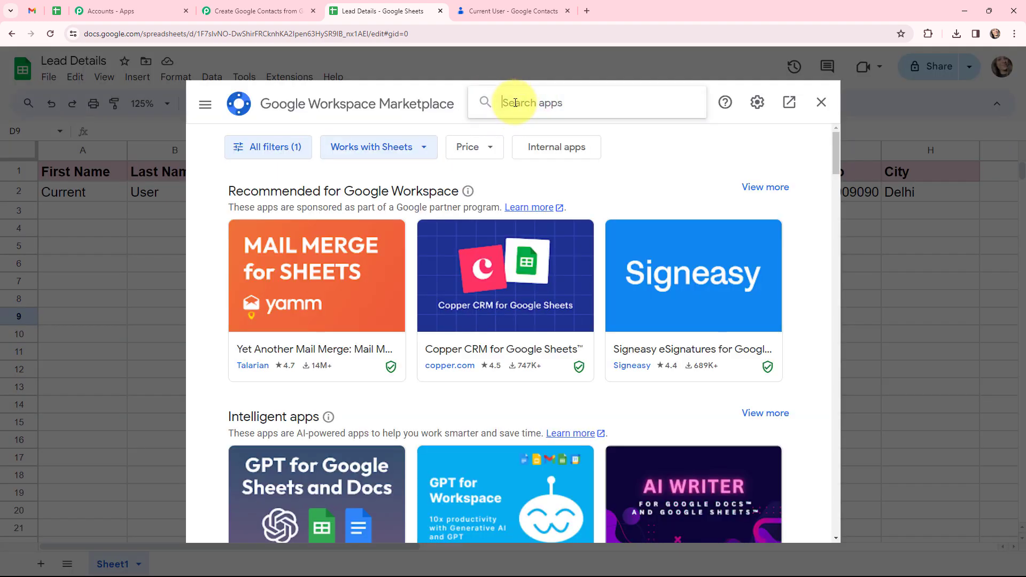
text(pabbl)
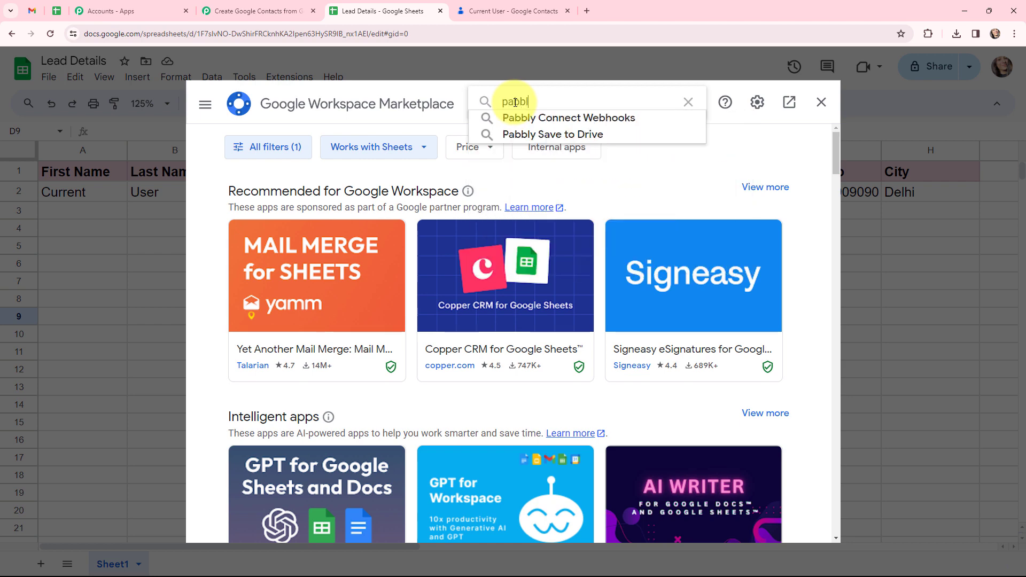
click(516, 118)
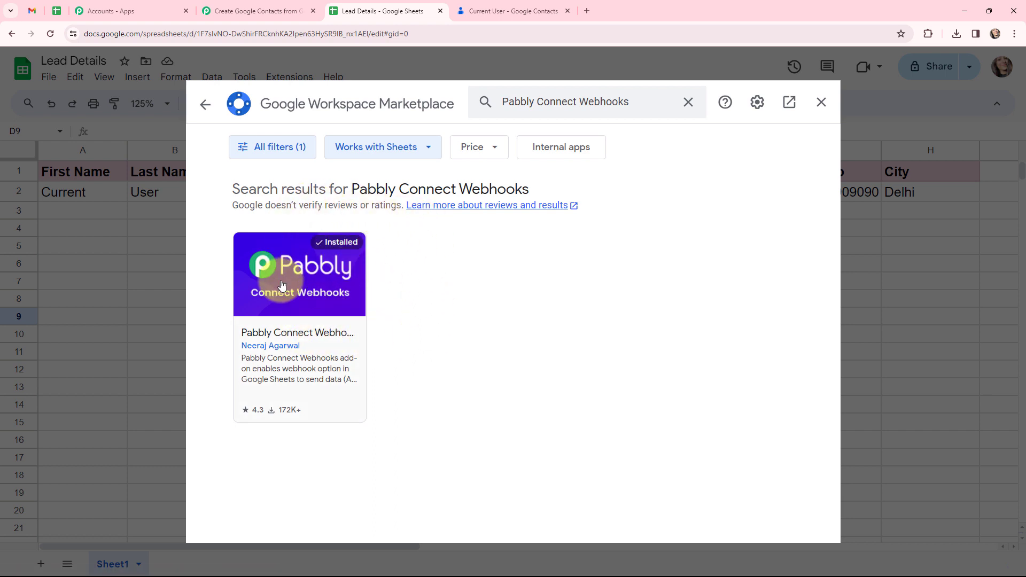
click(820, 102)
Open the Pabbly Connect Webhooks Initial Setup for Sheet1 and enter the webhook URL copied from the workflow's Google Sheets trigger
click(289, 77)
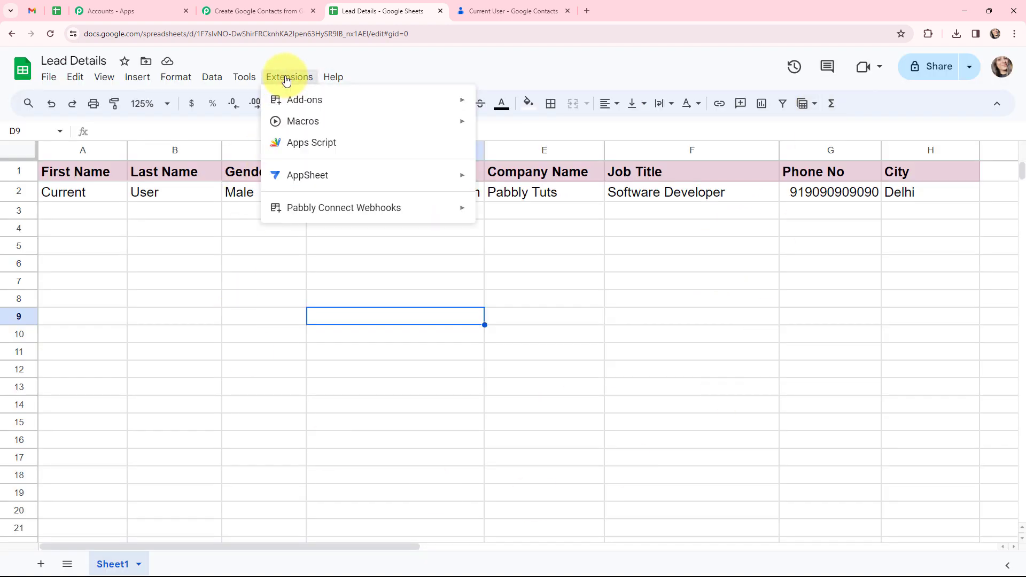
mouse_move(325, 212)
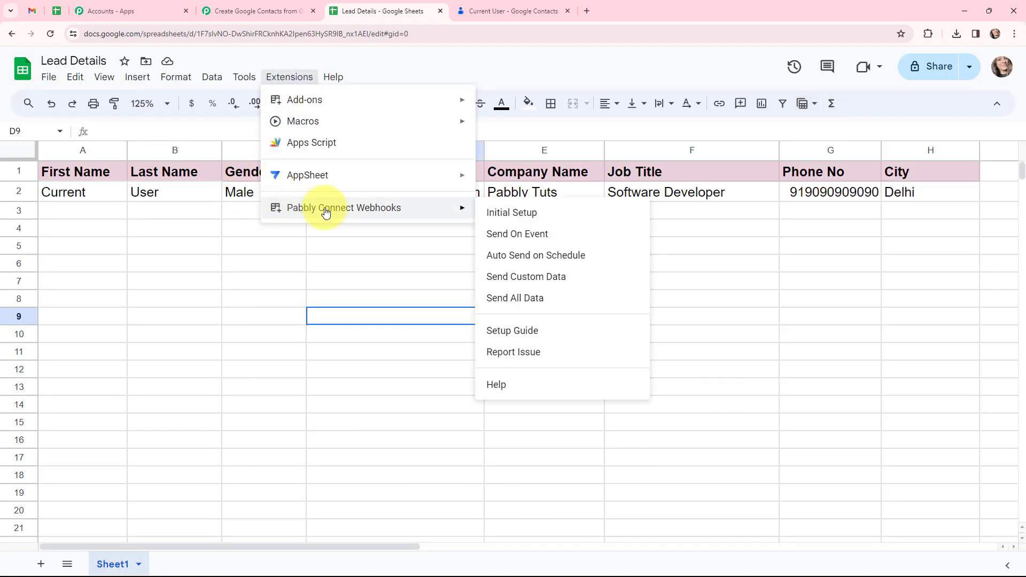
click(563, 220)
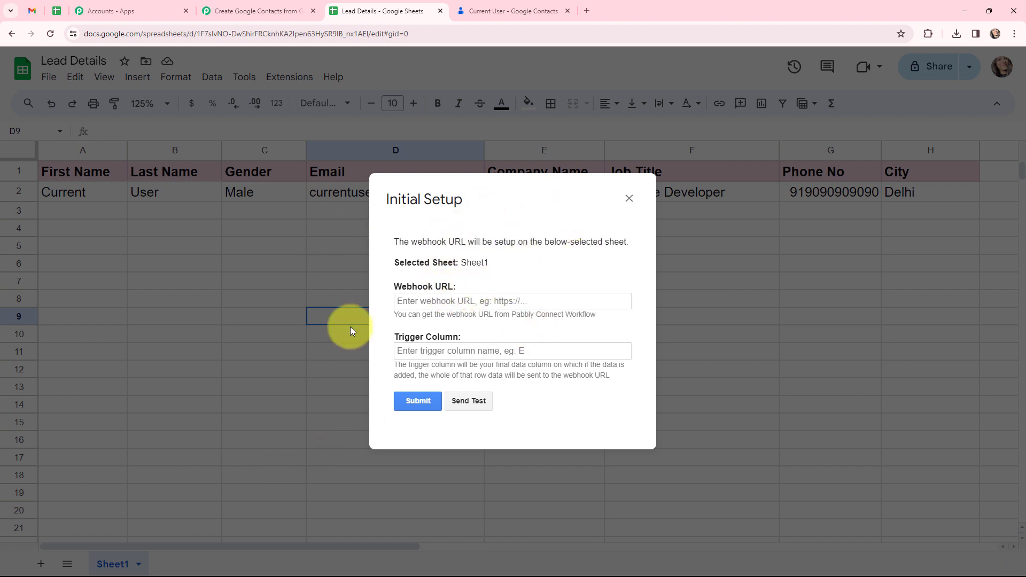
click(261, 12)
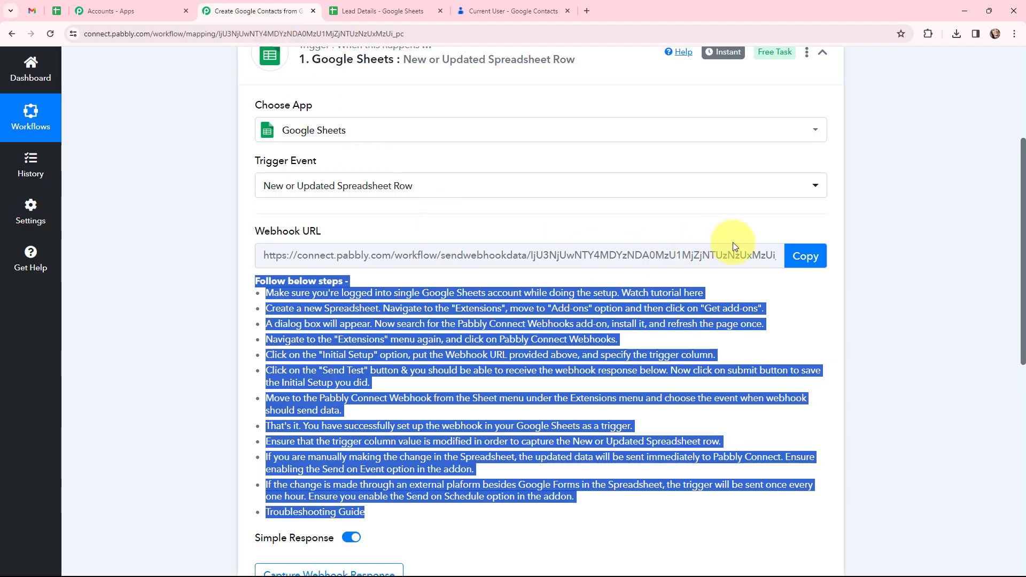
click(805, 256)
click(377, 7)
click(492, 297)
key(ctrl+v)
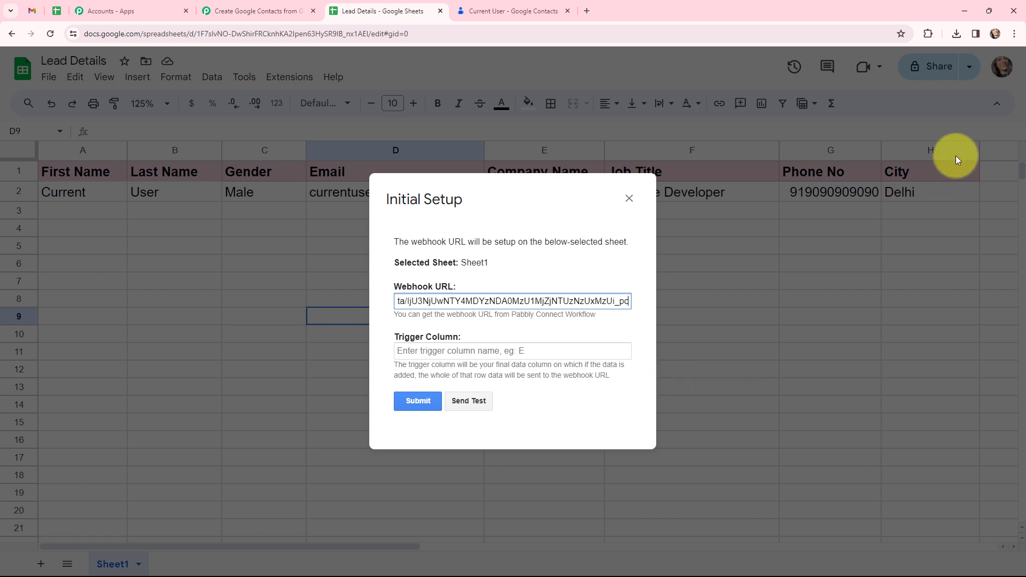
Set the trigger column to h and submit the webhook's initial setup for Sheet1
click(498, 355)
text(h)
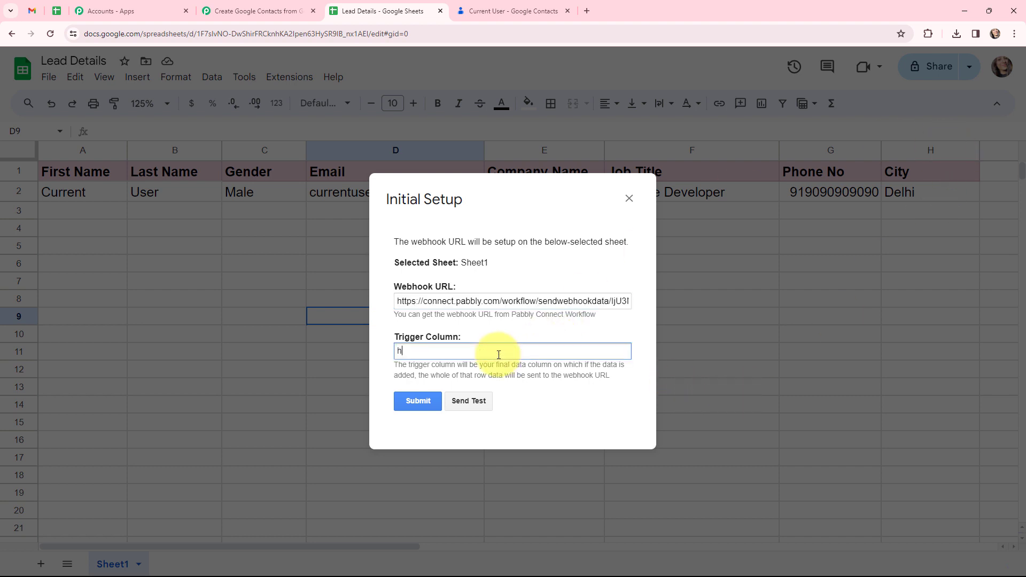
click(418, 402)
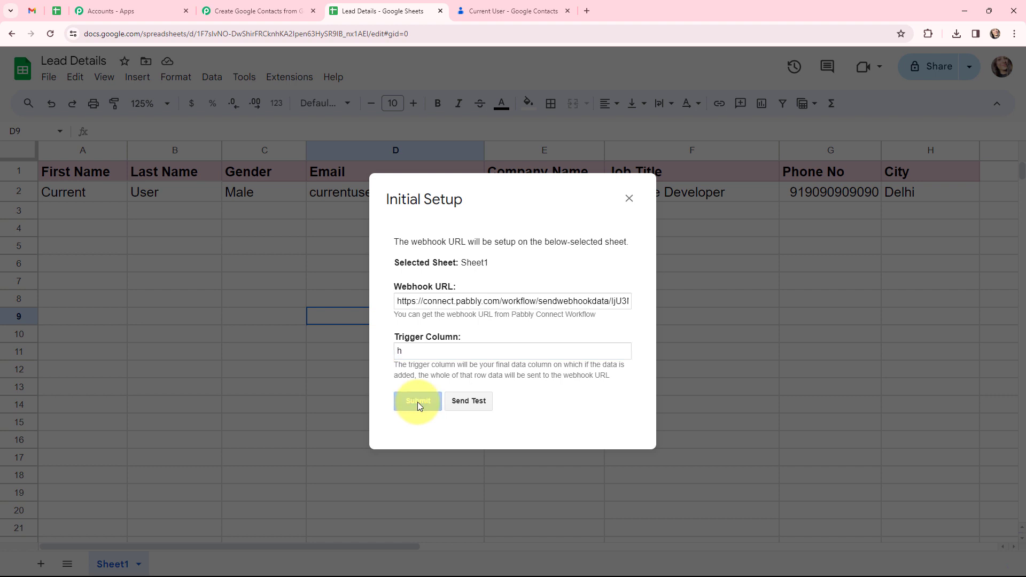
scroll(397, 411, down, 1)
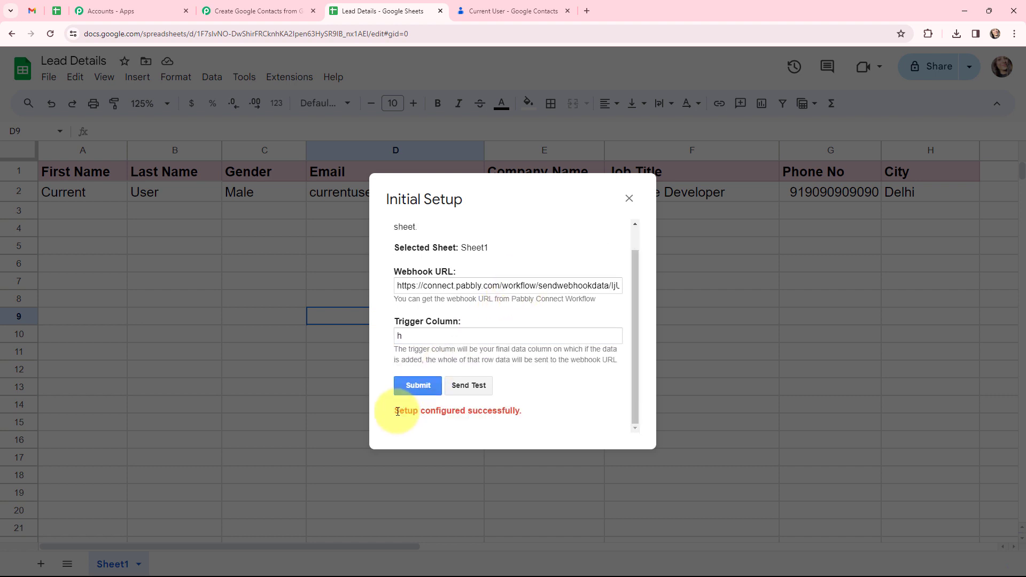
drag(396, 411, 523, 412)
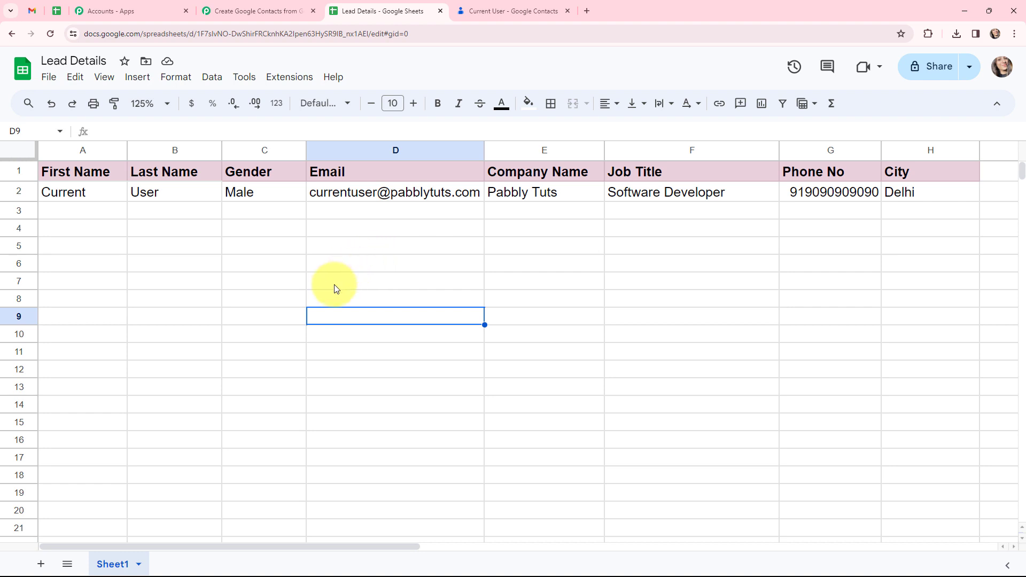
Enable Send On Event for the Pabbly Connect Webhooks add-on and reload the Lead Details spreadsheet
click(286, 77)
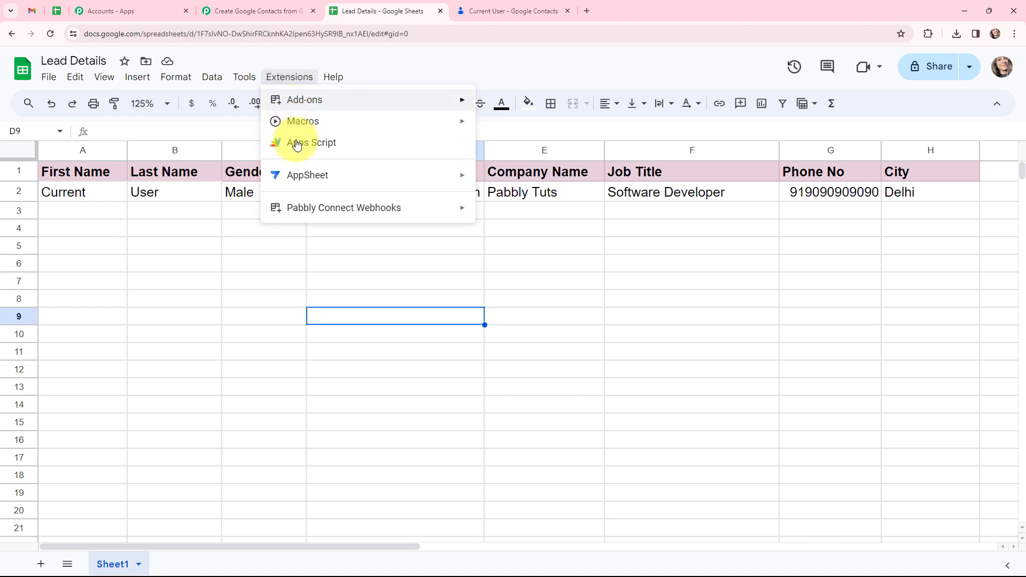
mouse_move(309, 210)
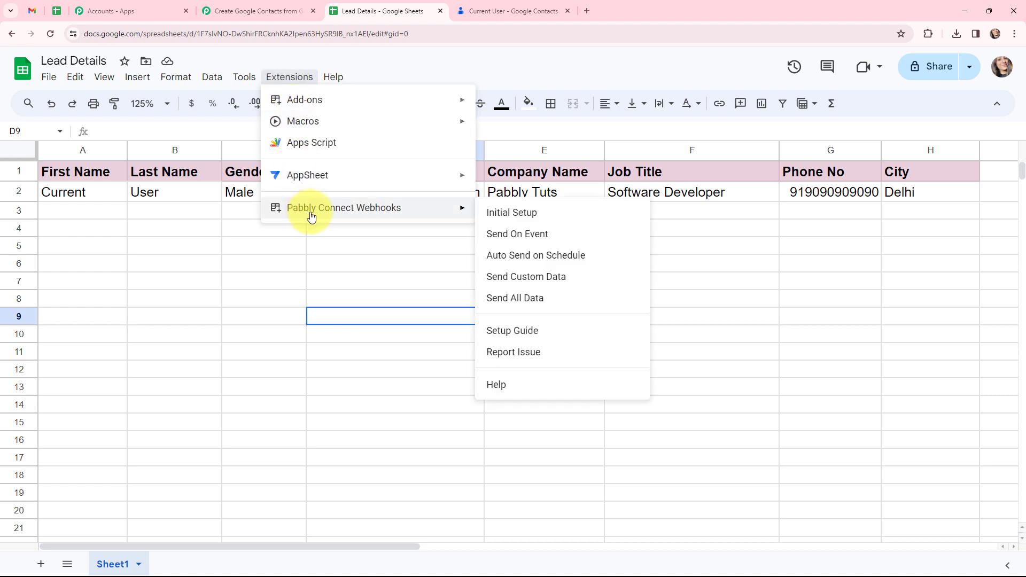
click(575, 236)
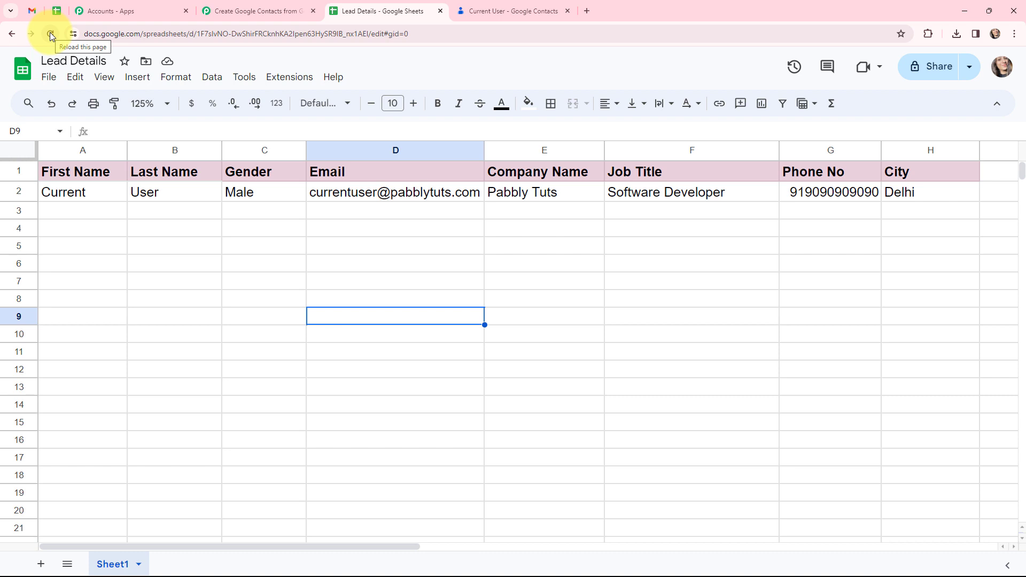
click(49, 33)
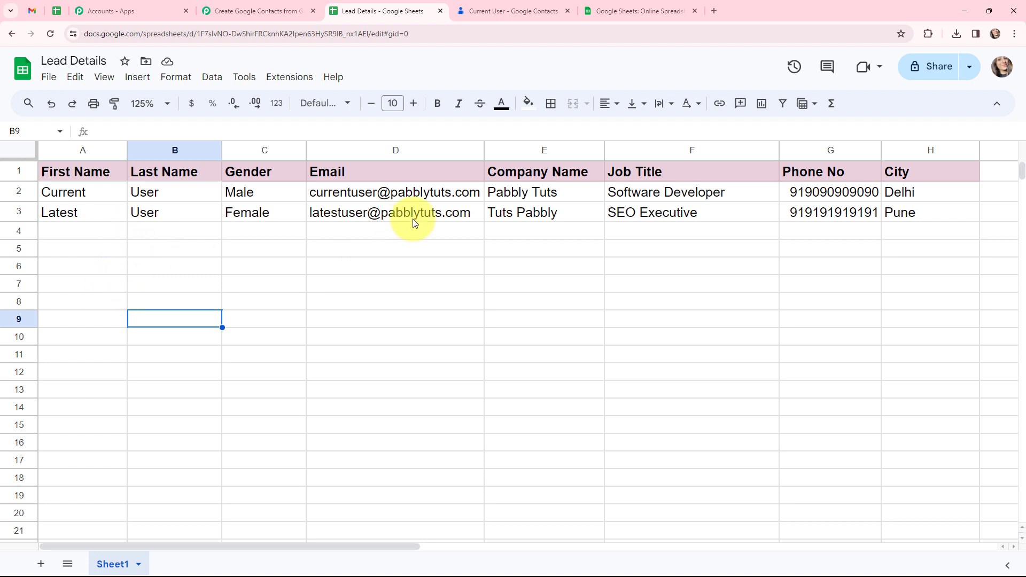
mouse_move(413, 219)
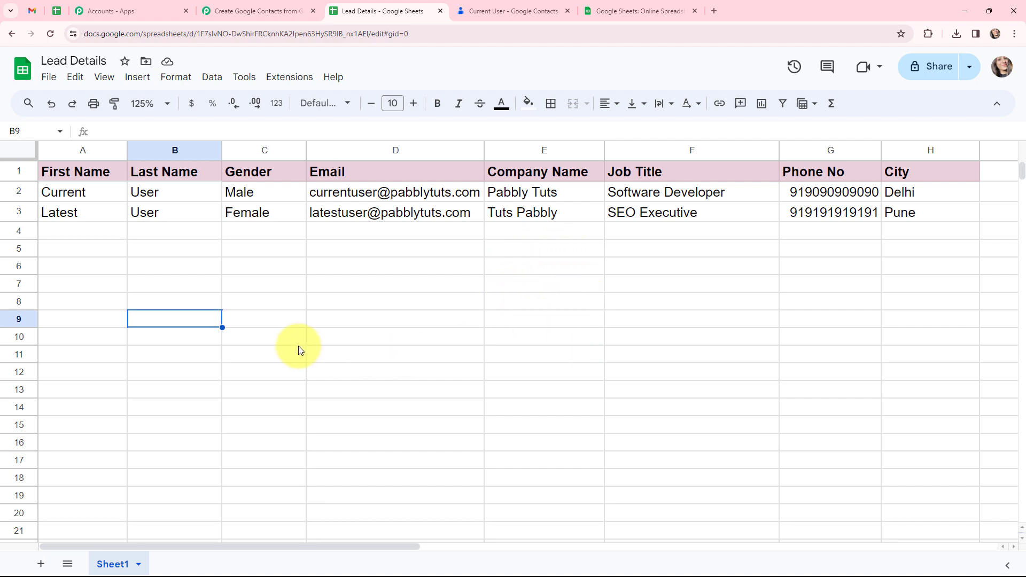
Switch to the Pabbly Connect workflow and examine the trigger column, spreadsheet, sheet and row index values in the received webhook response
click(261, 11)
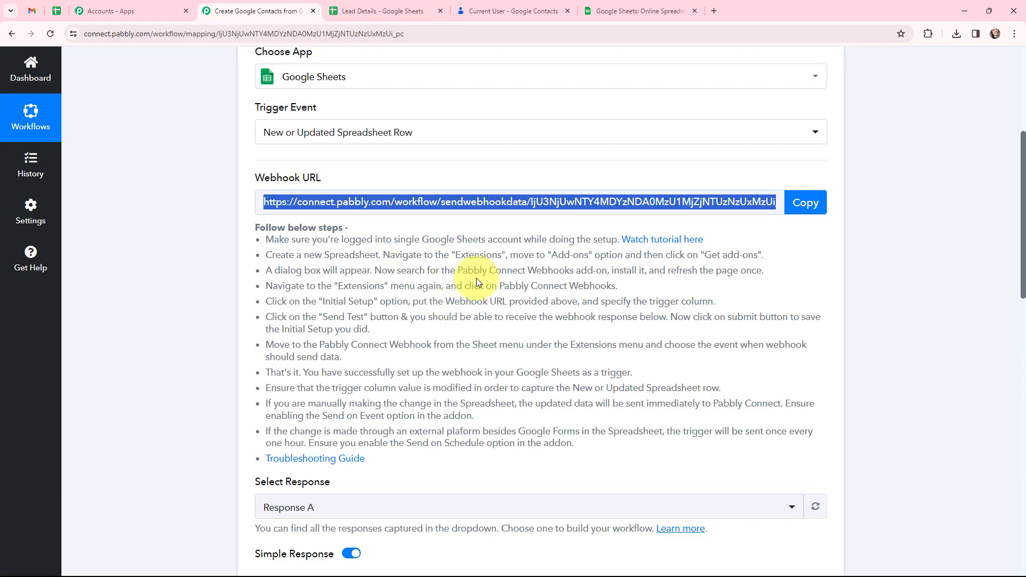
scroll(470, 288, down, 5)
scroll(520, 200, down, 3)
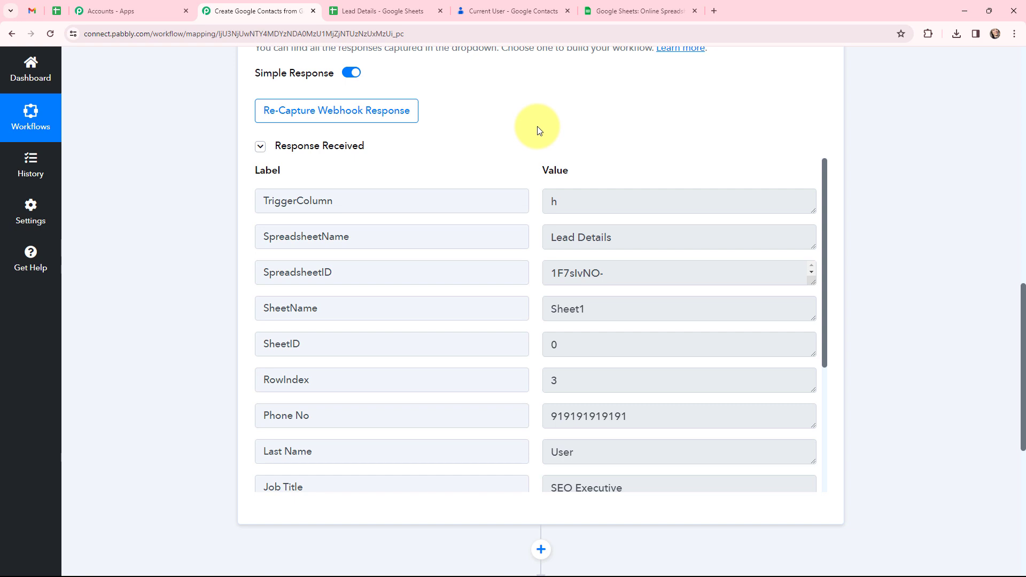
click(575, 204)
double_click(575, 202)
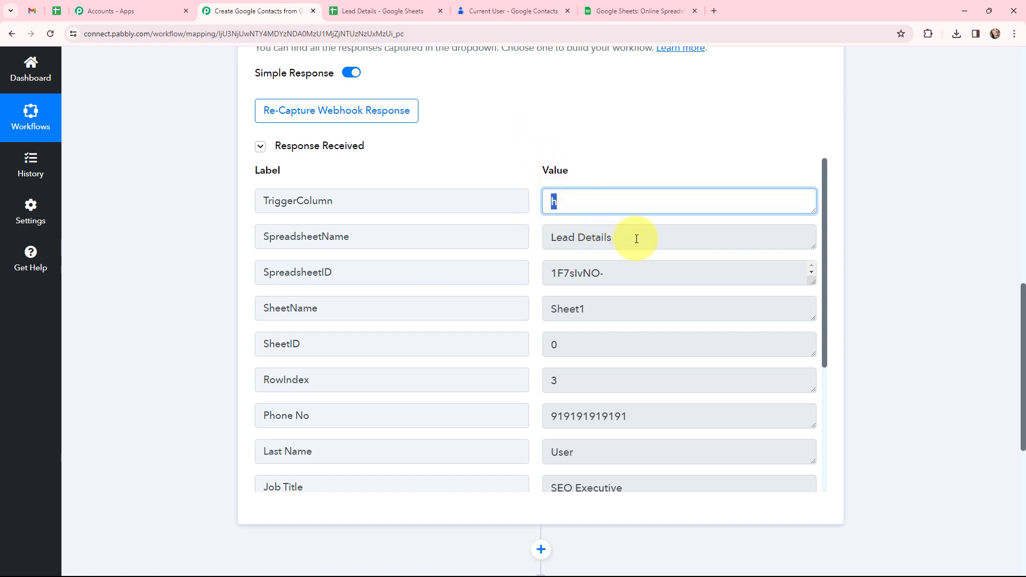
drag(636, 239, 527, 236)
drag(625, 279, 531, 279)
click(550, 310)
double_click(549, 310)
double_click(595, 348)
double_click(572, 376)
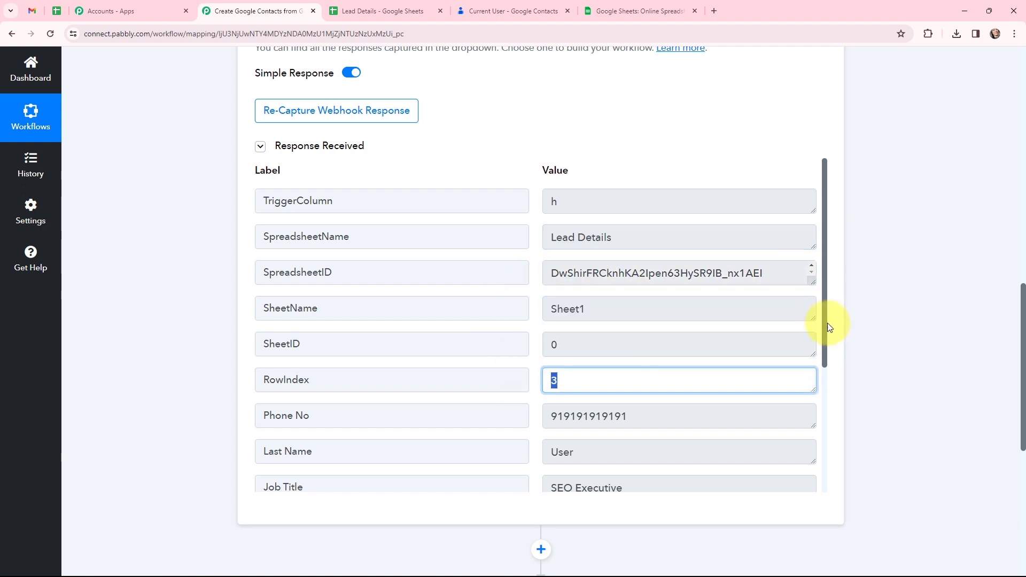
Check the lead's phone, last name, job title, gender, first name, email and company values in the received response
drag(825, 339, 813, 442)
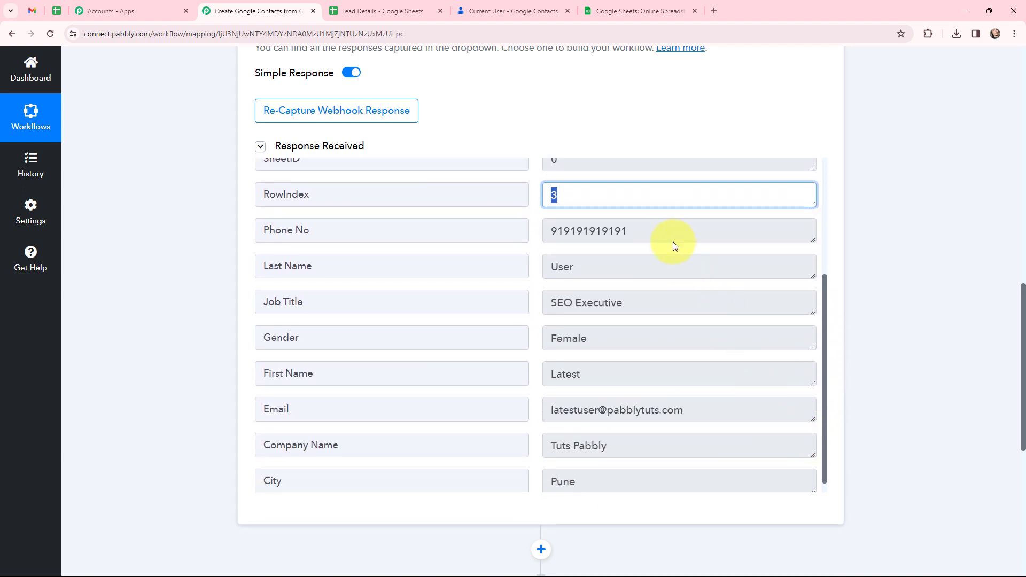
double_click(588, 231)
double_click(600, 268)
drag(663, 302, 522, 309)
drag(608, 345, 515, 339)
drag(610, 394, 534, 383)
click(747, 420)
drag(746, 421, 606, 411)
drag(673, 444, 522, 467)
click(907, 365)
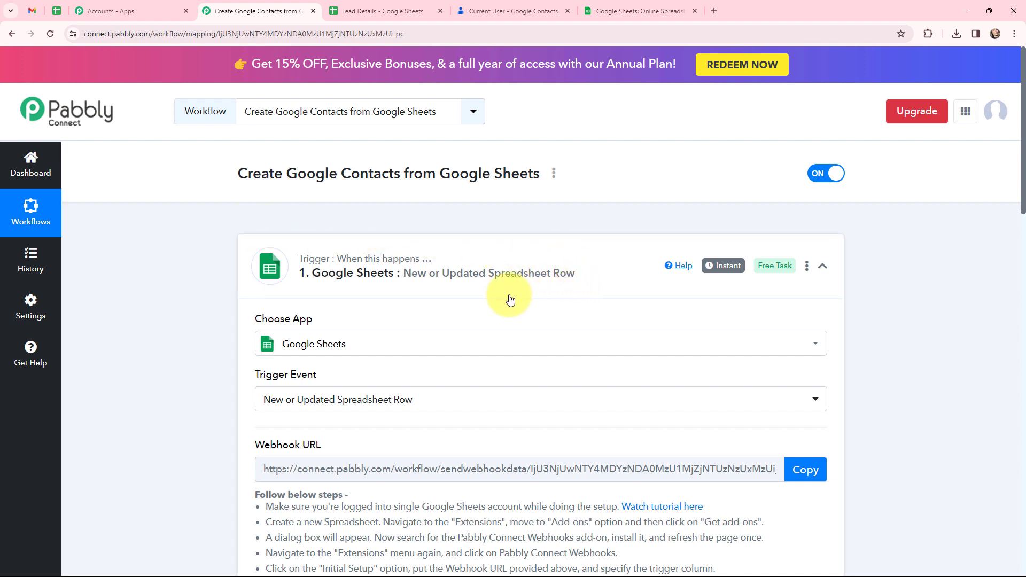
Collapse the Google Sheets trigger and authorize a new Google Contacts connection for the Create Contact action through Google sign-in
mouse_move(716, 272)
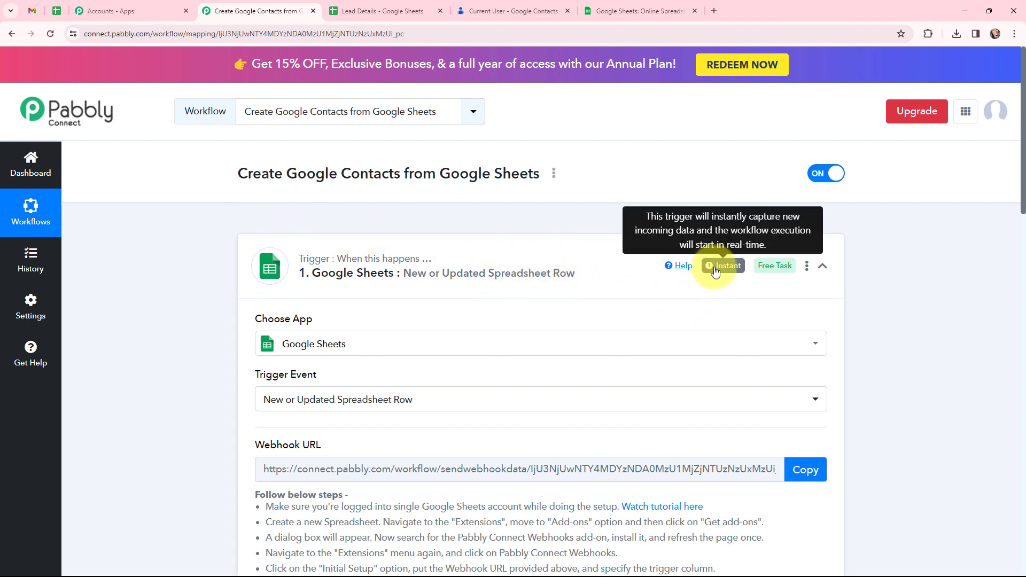
click(252, 248)
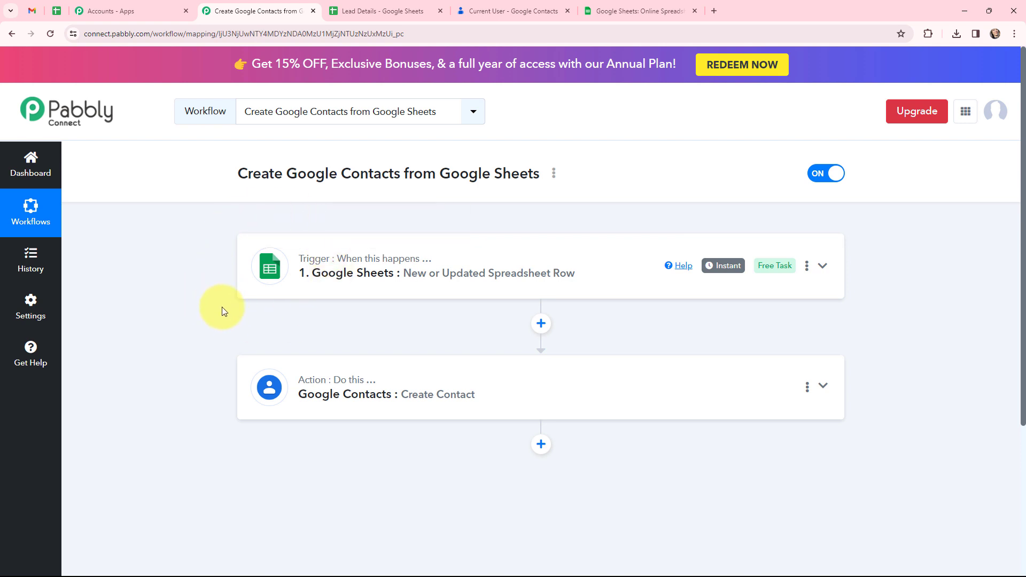
click(263, 383)
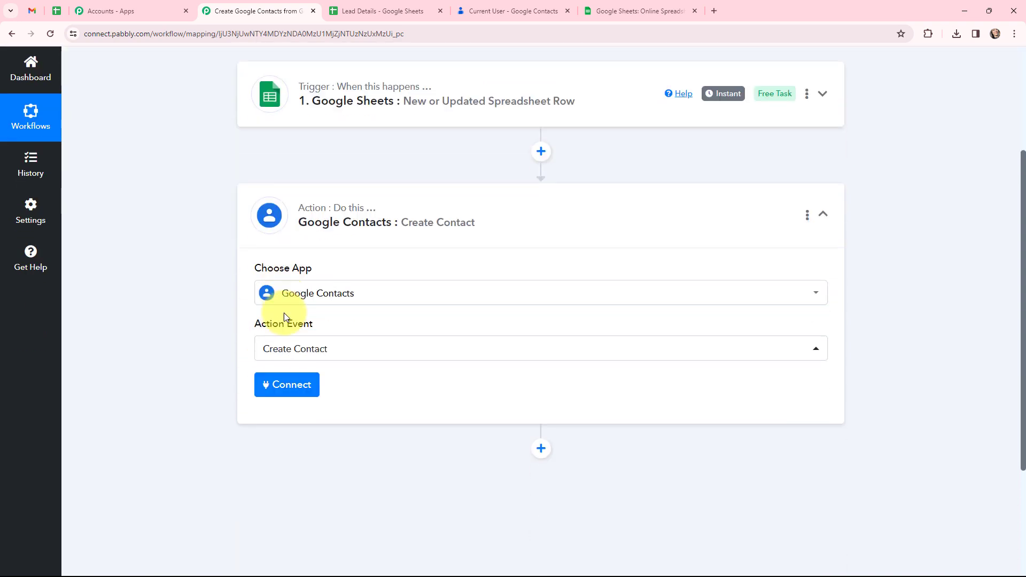
click(281, 370)
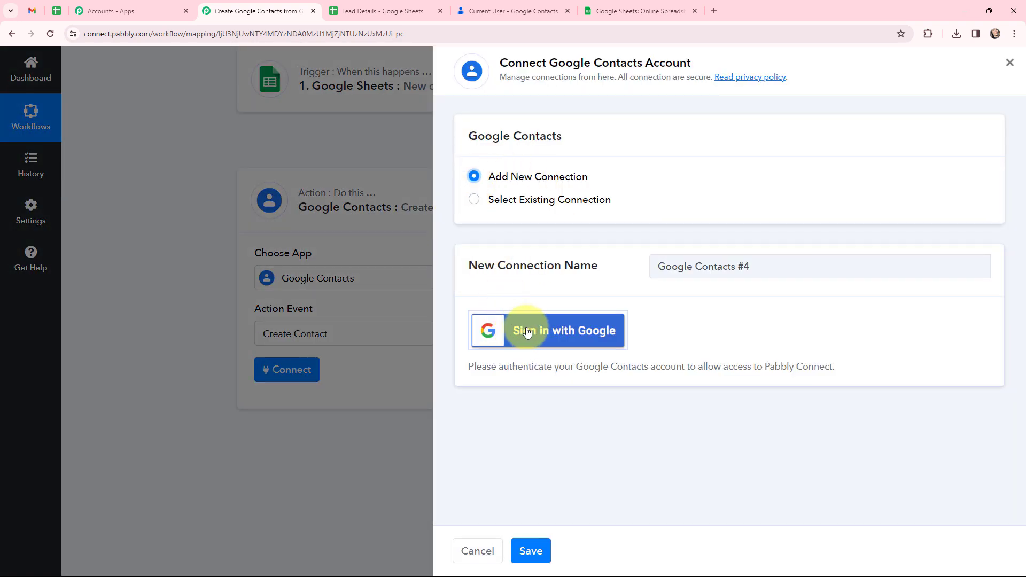
click(531, 337)
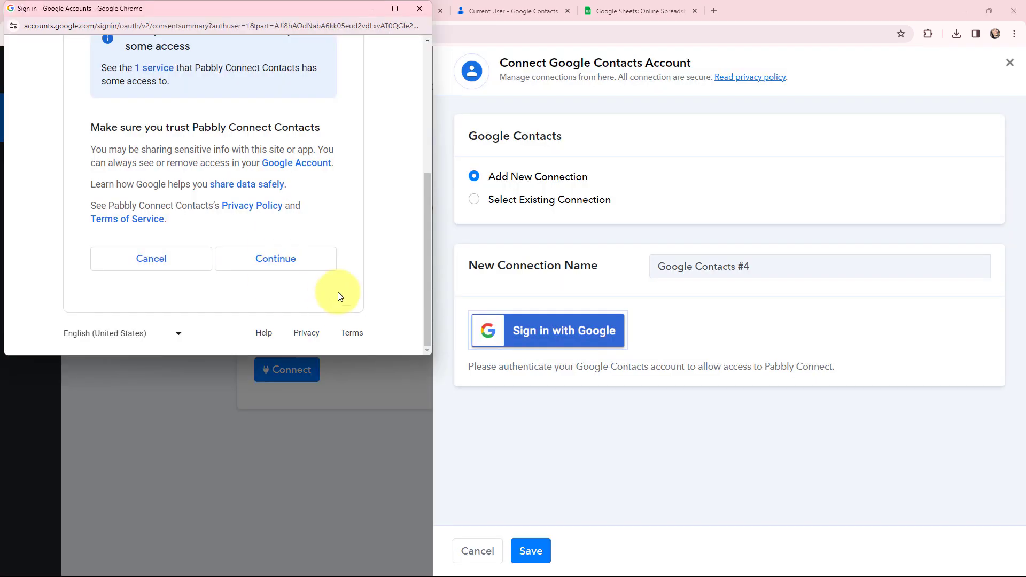
click(282, 260)
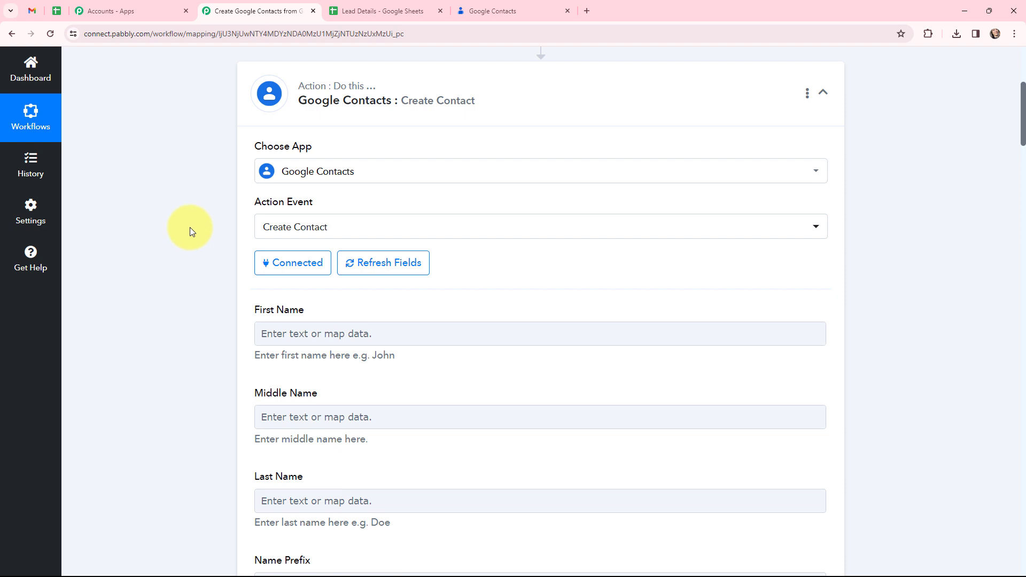
Map the action's First Name and Last Name fields to the matching values from the Google Sheets trigger
scroll(190, 226, down, 3)
scroll(191, 226, up, 2)
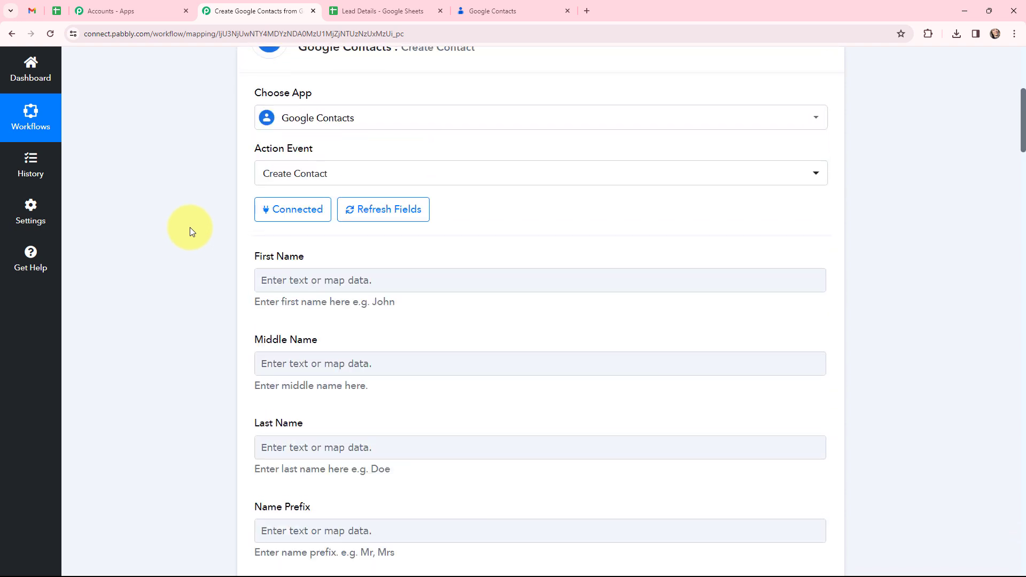
click(268, 279)
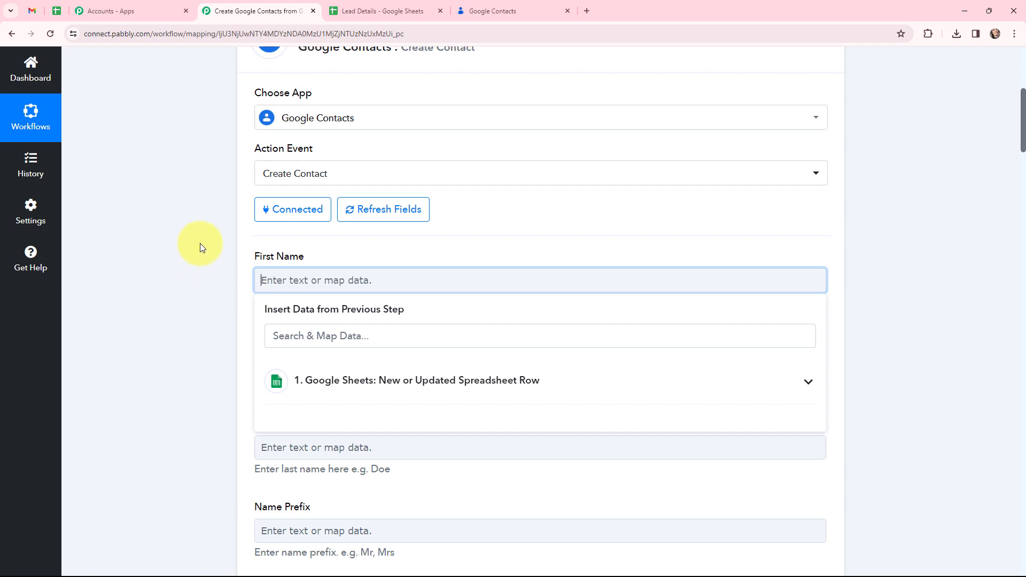
scroll(201, 251, down, 1)
scroll(200, 232, down, 2)
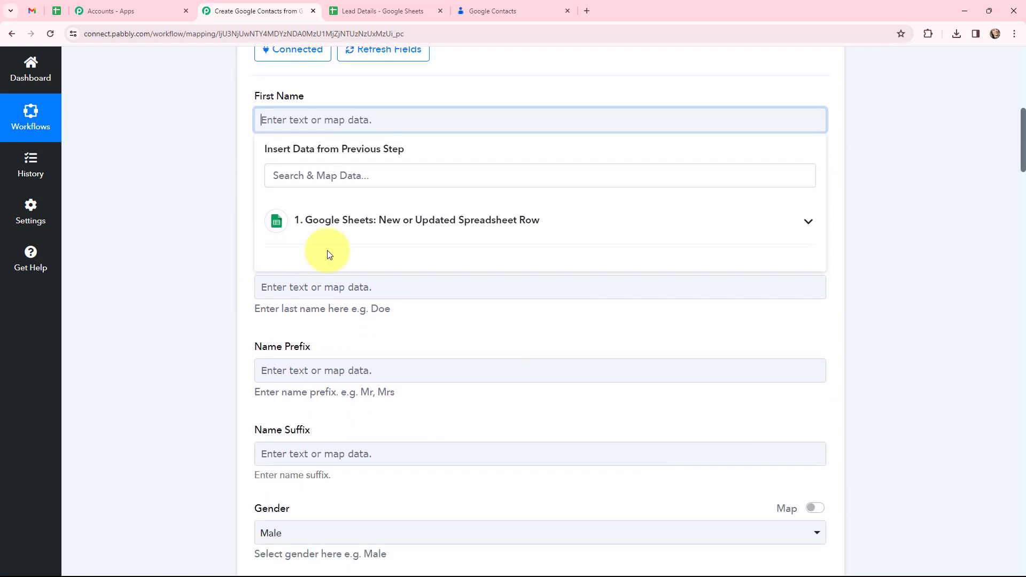
click(359, 236)
scroll(377, 299, down, 1)
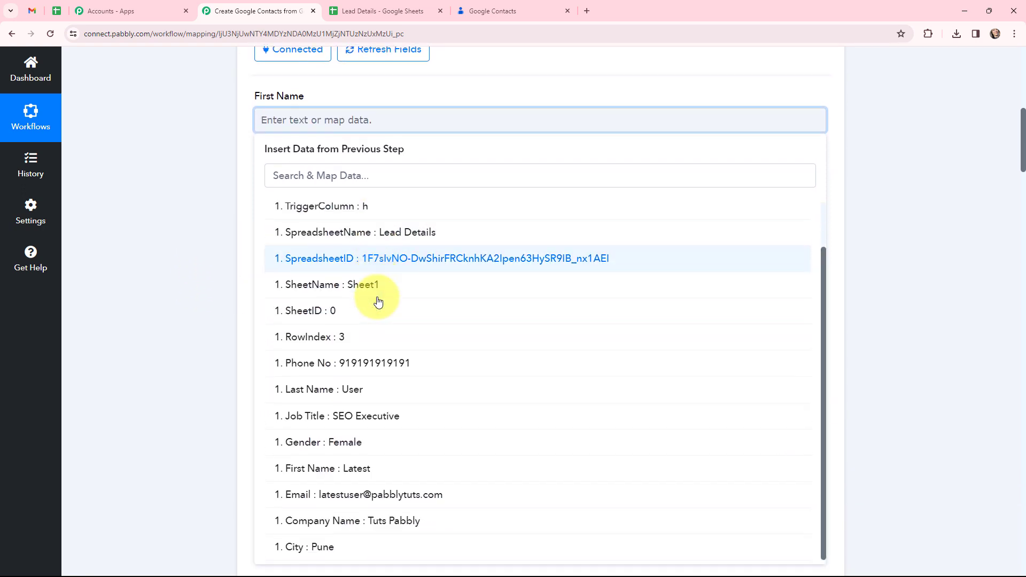
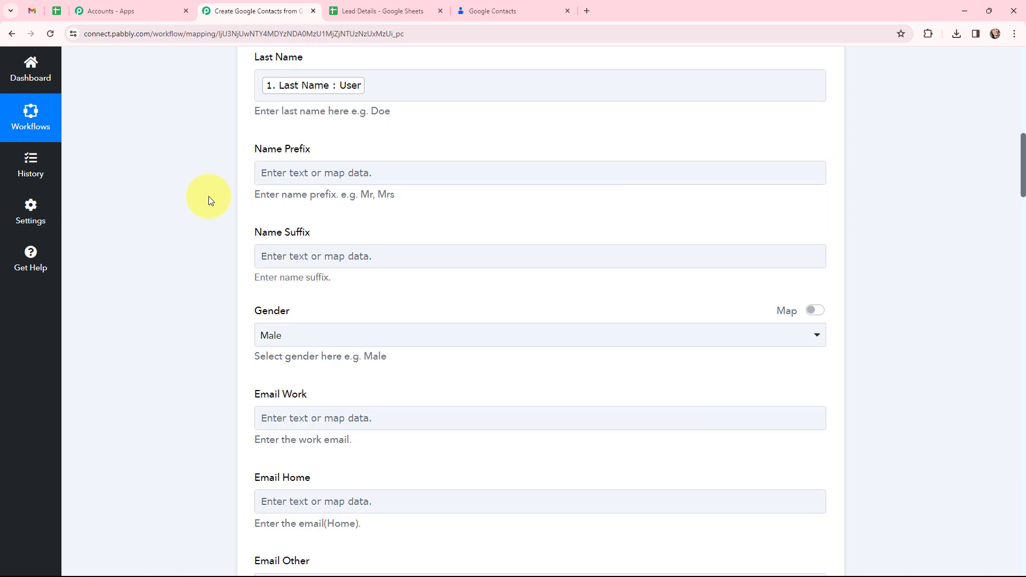
Enable mapping for the Gender field and replace its content with the Gender value from the Google Sheets trigger
scroll(209, 197, down, 3)
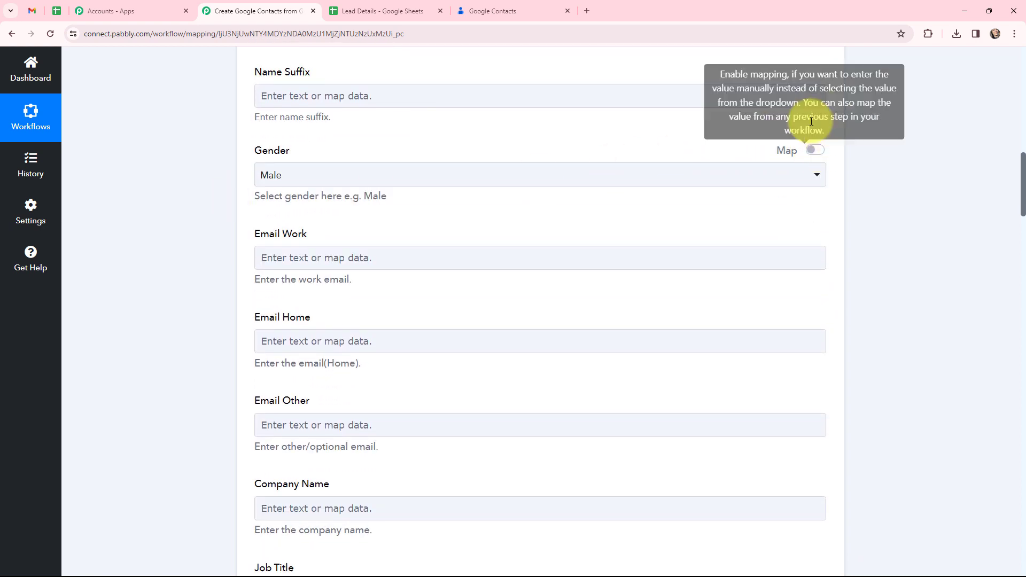
click(819, 151)
click(290, 172)
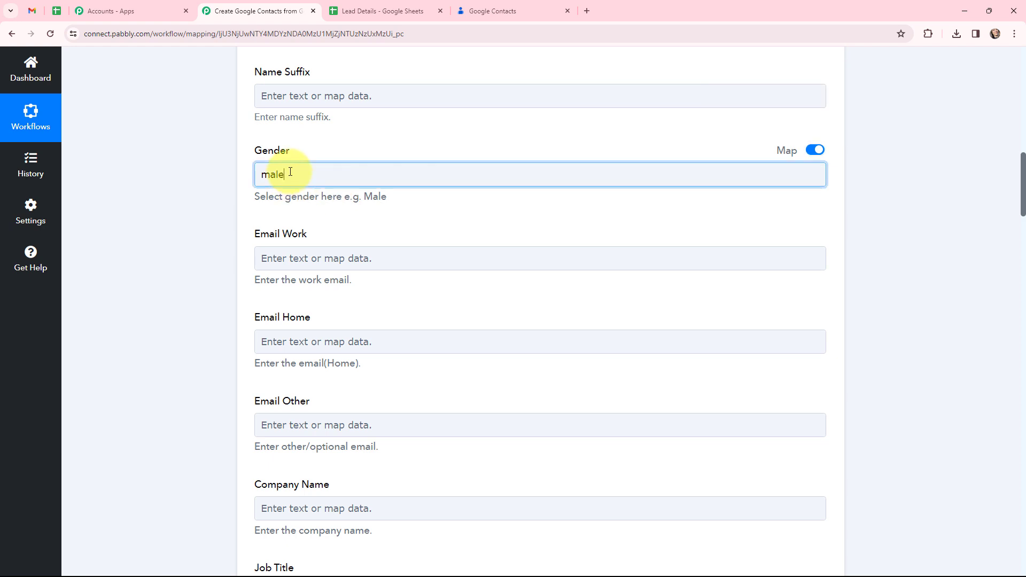
key(BackSpace)
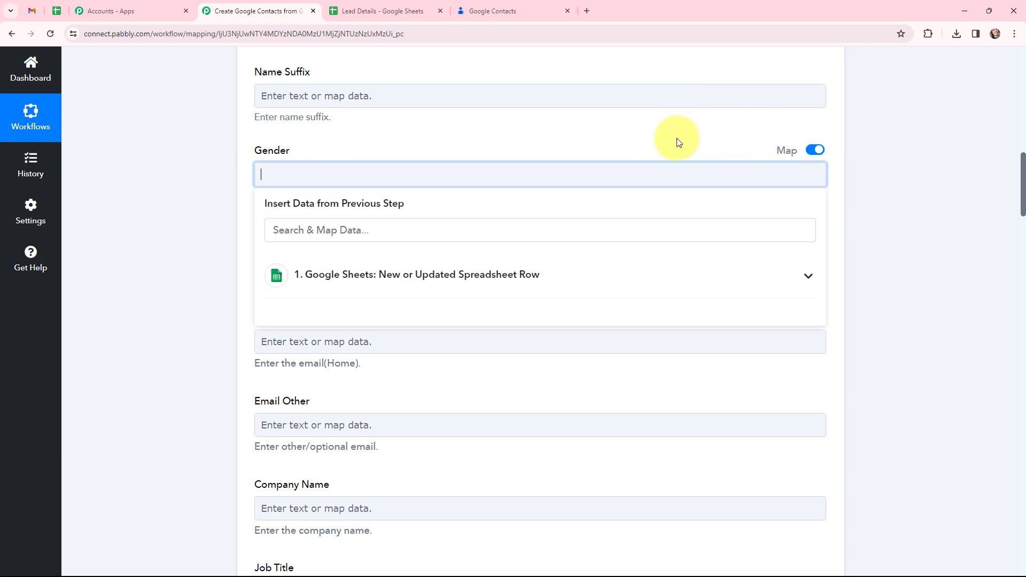
click(381, 276)
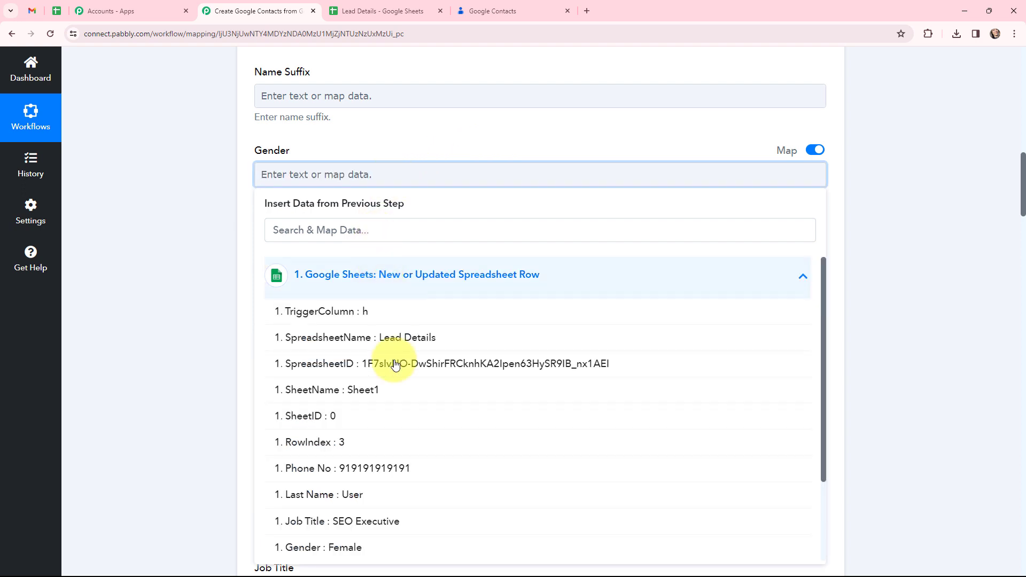
scroll(394, 390, down, 2)
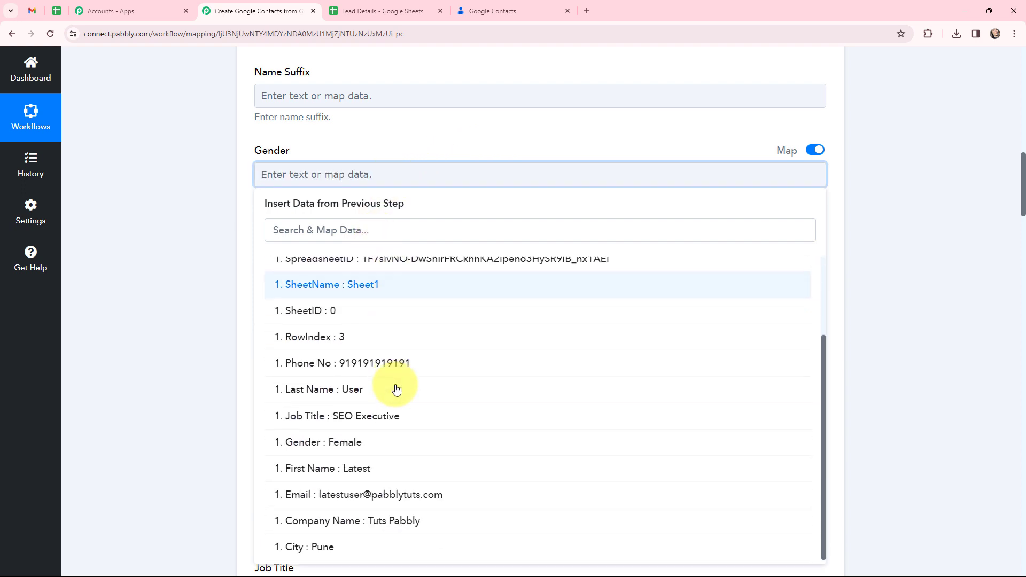
click(338, 449)
click(187, 213)
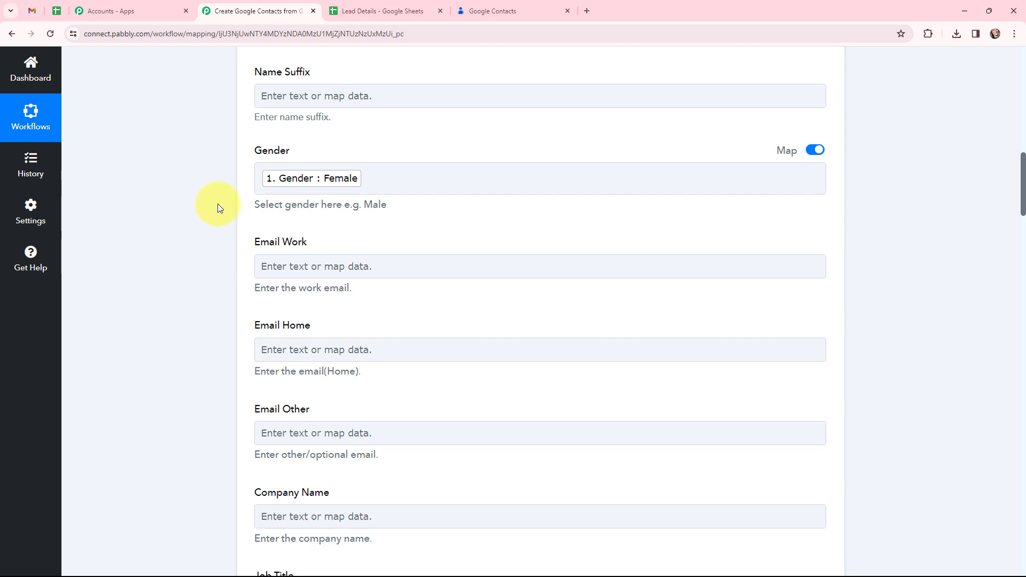
click(440, 169)
click(463, 217)
Map the Email Work field to the Email value from the Google Sheets trigger
scroll(214, 206, down, 2)
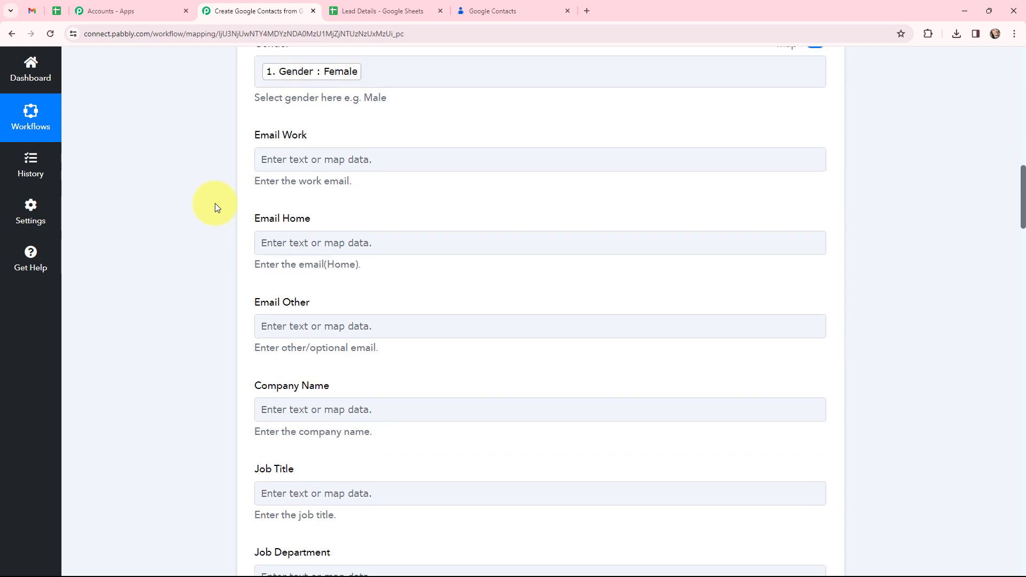
click(316, 160)
click(321, 257)
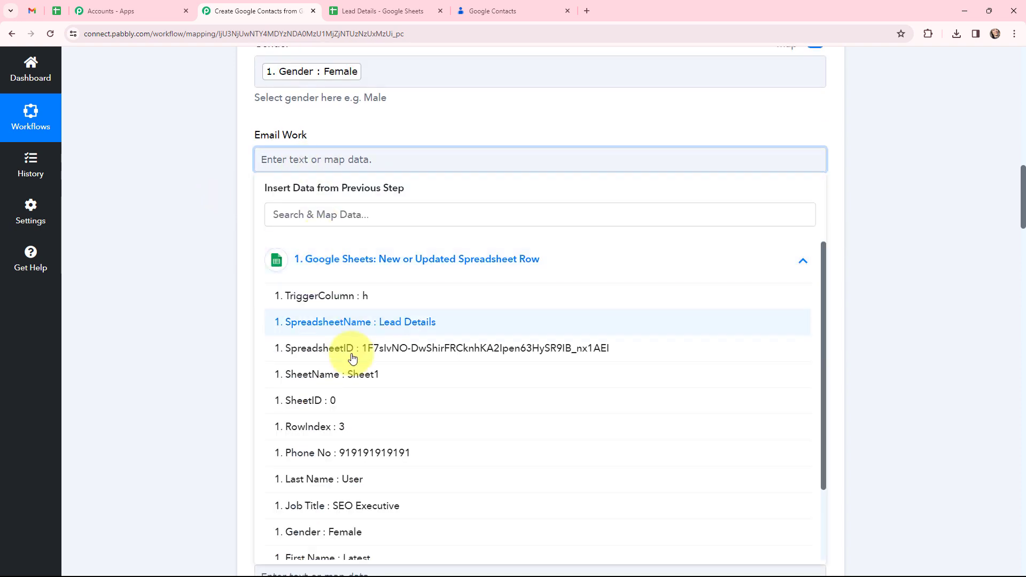
scroll(377, 465, down, 2)
click(388, 494)
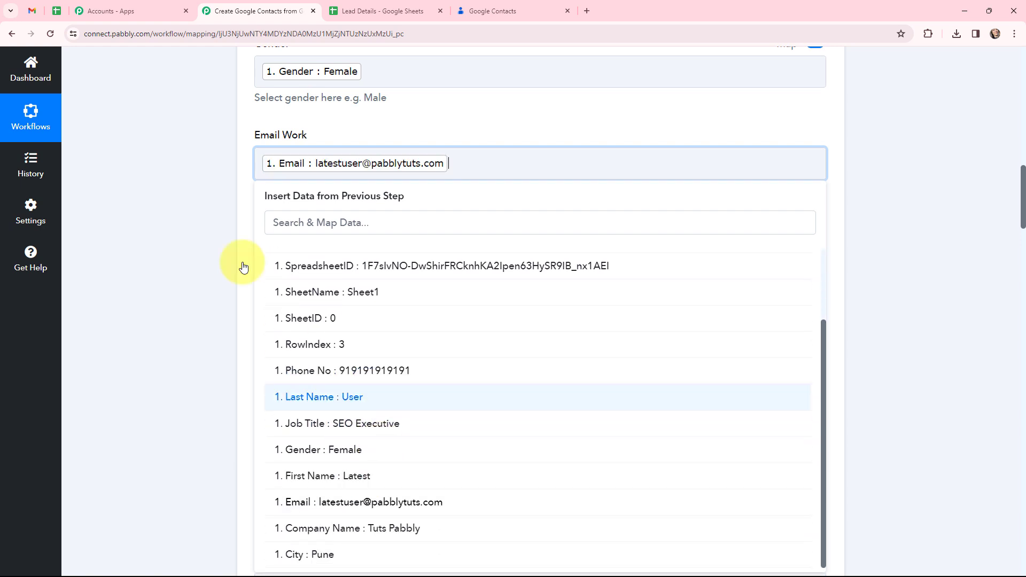
Map the Create Contact action's Company Name field to the Company Name value from the Google Sheets trigger
click(209, 188)
scroll(210, 186, down, 3)
scroll(210, 186, down, 1)
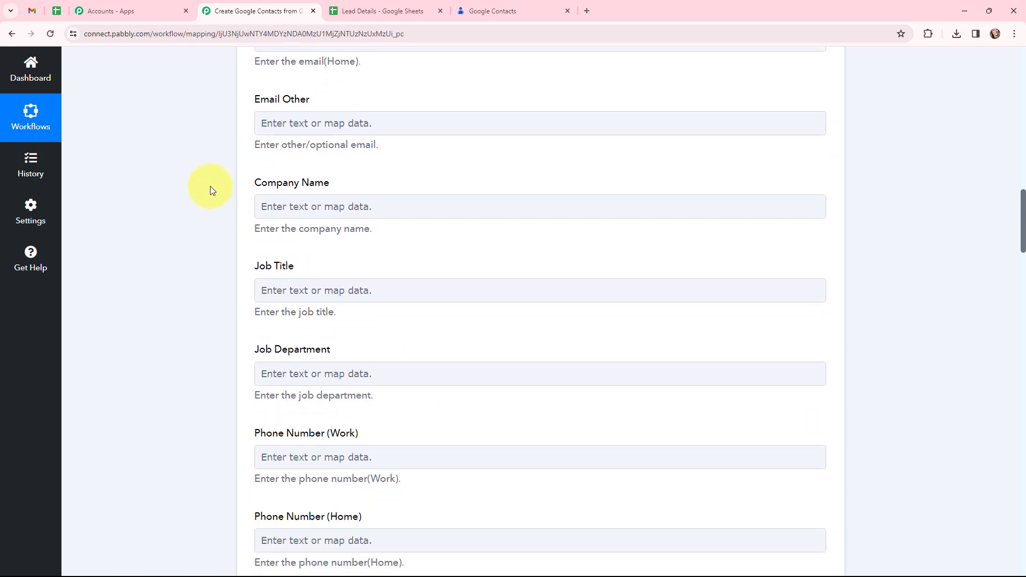
click(262, 204)
click(312, 304)
scroll(352, 390, down, 3)
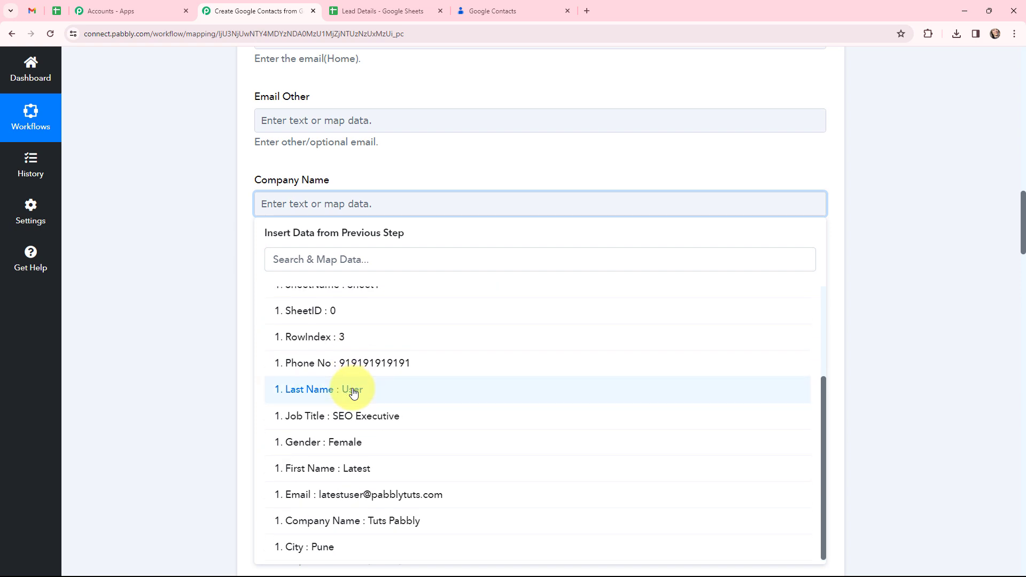
click(388, 522)
click(172, 218)
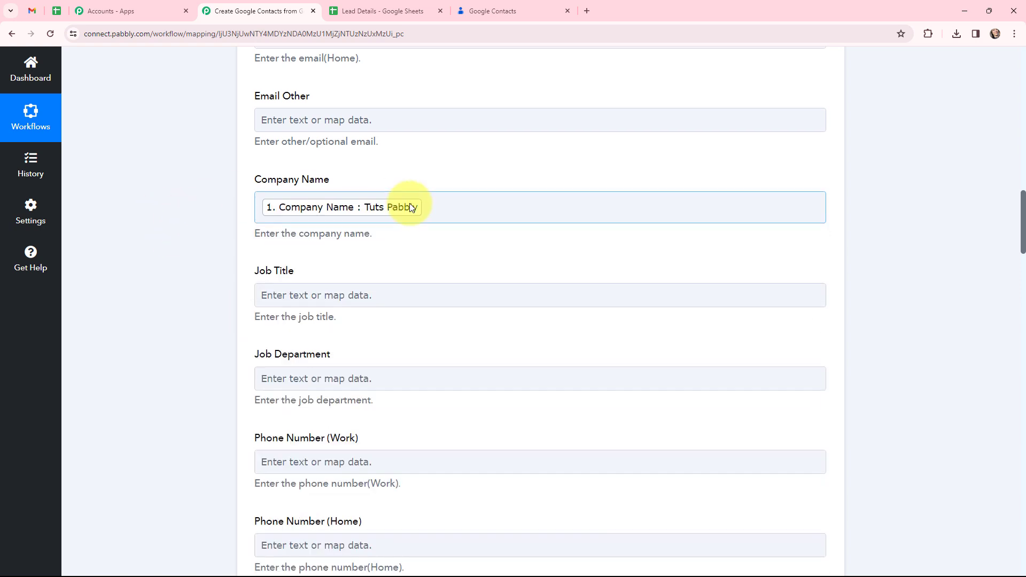
Map the Job Title field to the Job Title value from the Google Sheets trigger
scroll(403, 207, down, 2)
click(413, 189)
click(356, 289)
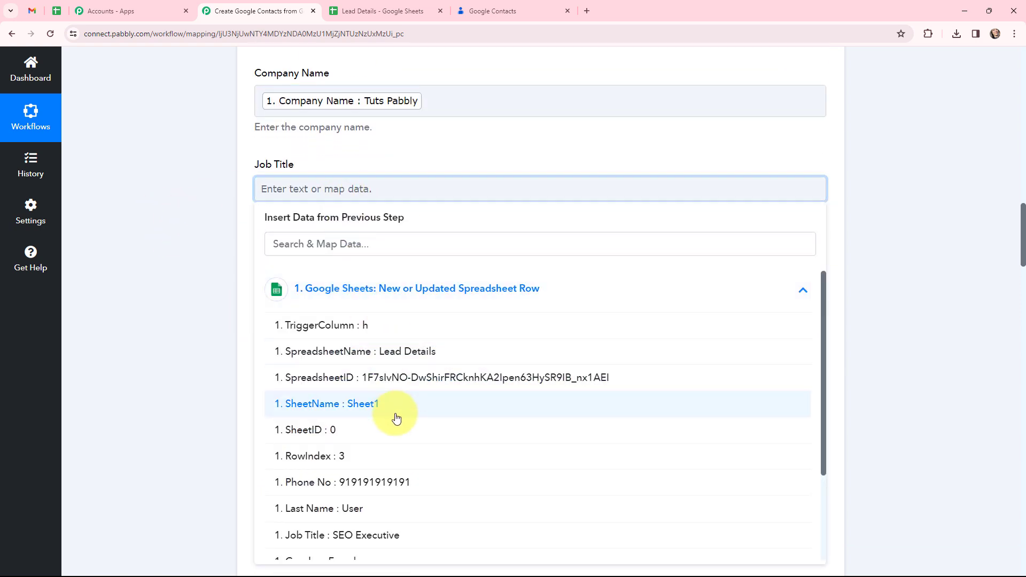
scroll(406, 503, down, 3)
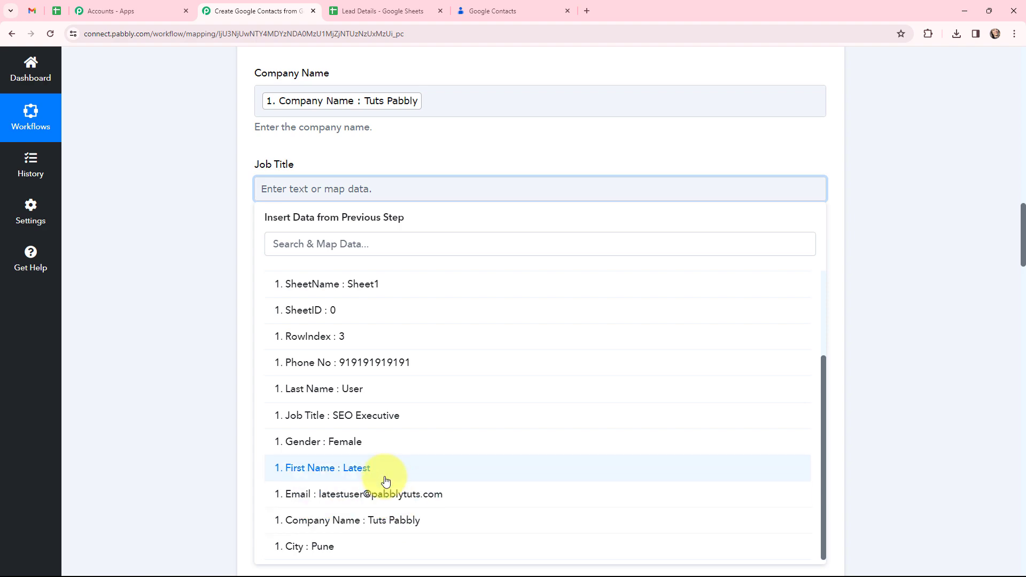
click(377, 415)
click(223, 155)
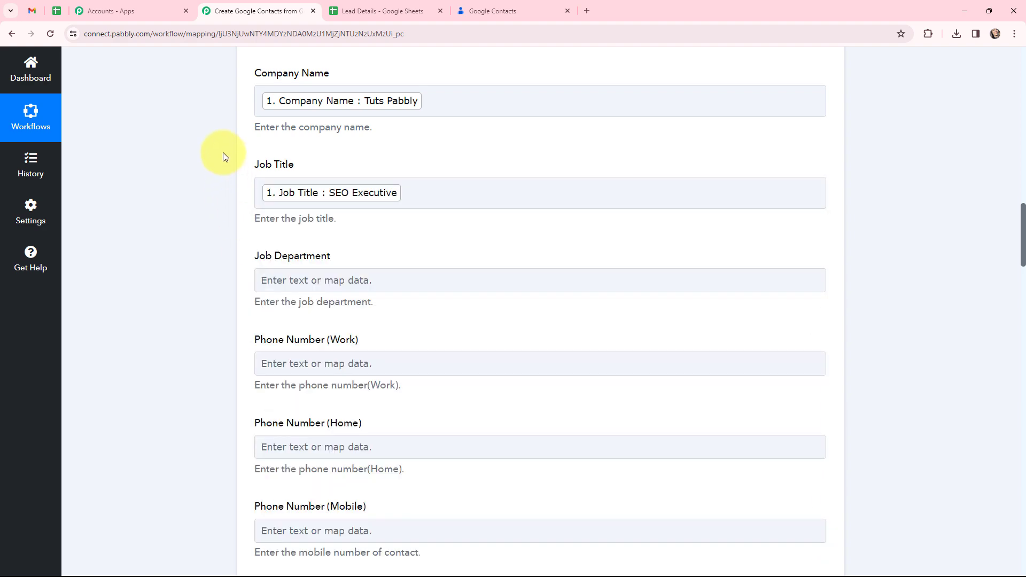
Map the Phone Number (Work) field to the Phone No value from the Google Sheets trigger
scroll(223, 155, down, 4)
click(266, 148)
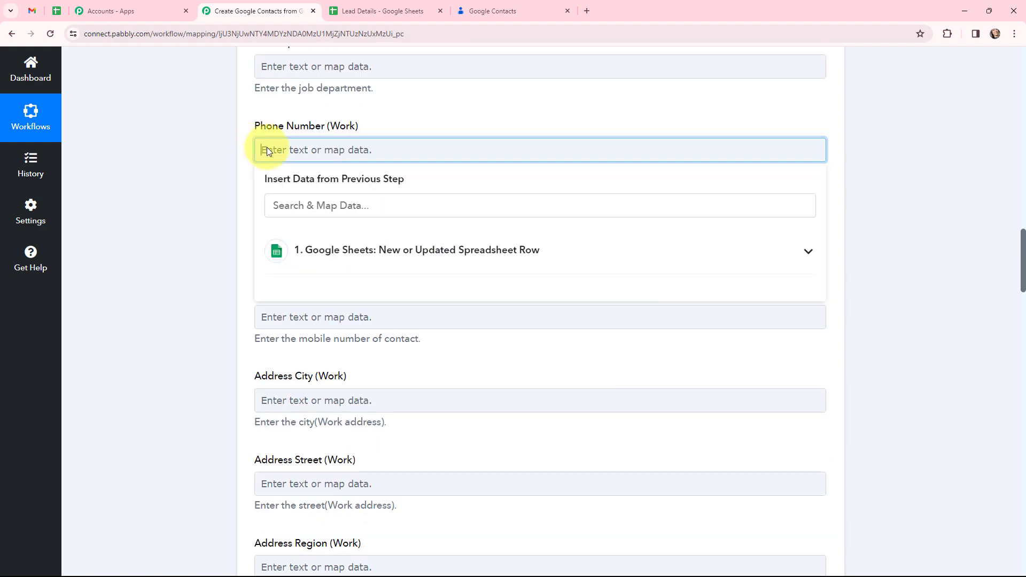
click(324, 263)
click(394, 442)
click(202, 231)
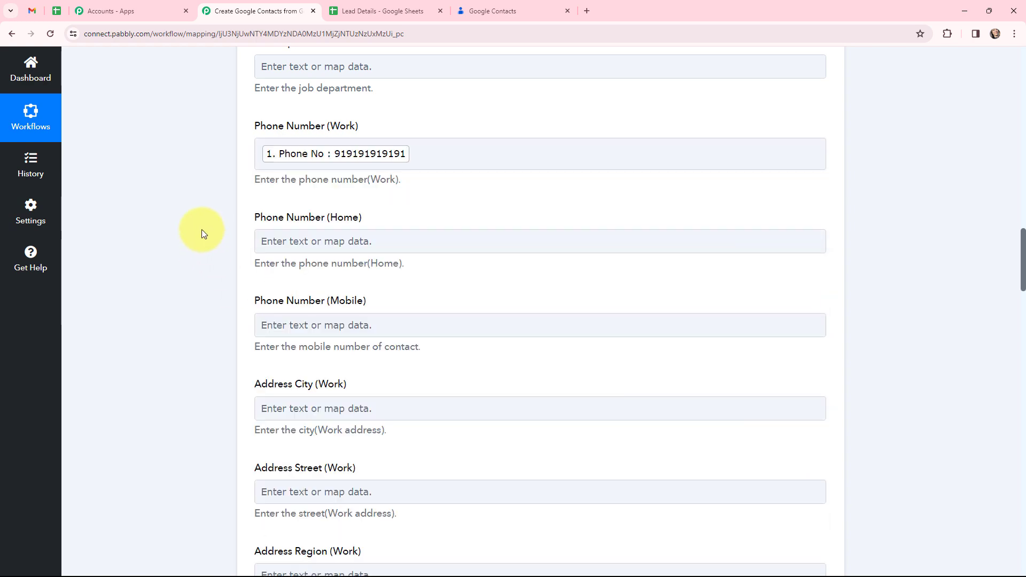
Map the Address City (Home) field to the City value from the Google Sheets trigger
scroll(201, 229, up, 10)
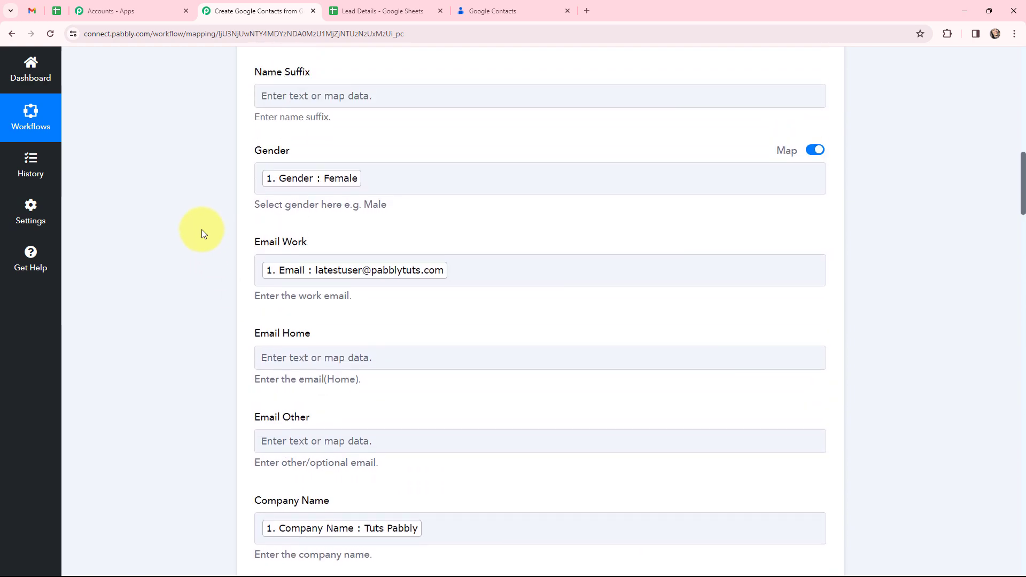
scroll(201, 229, down, 5)
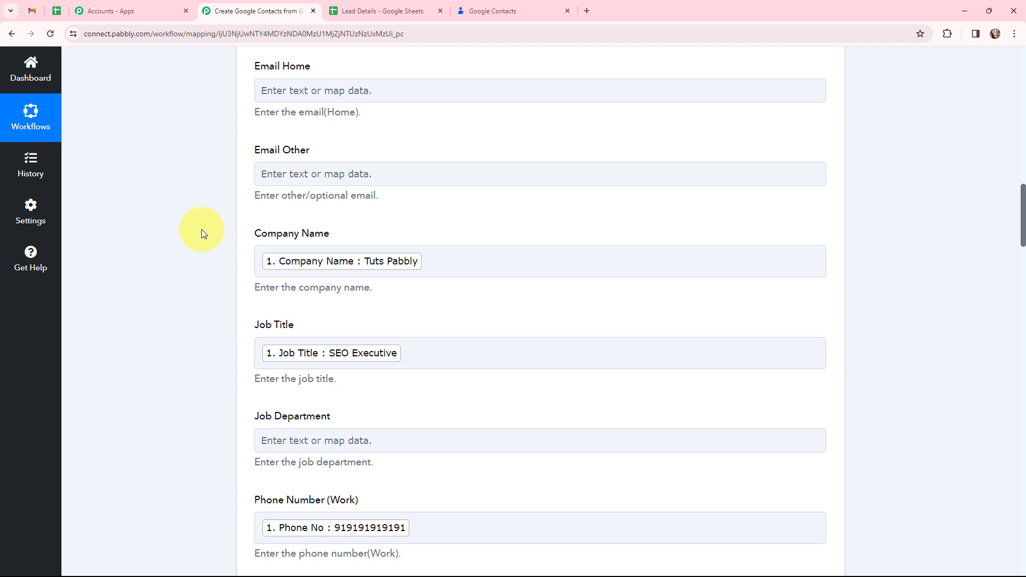
scroll(201, 229, down, 9)
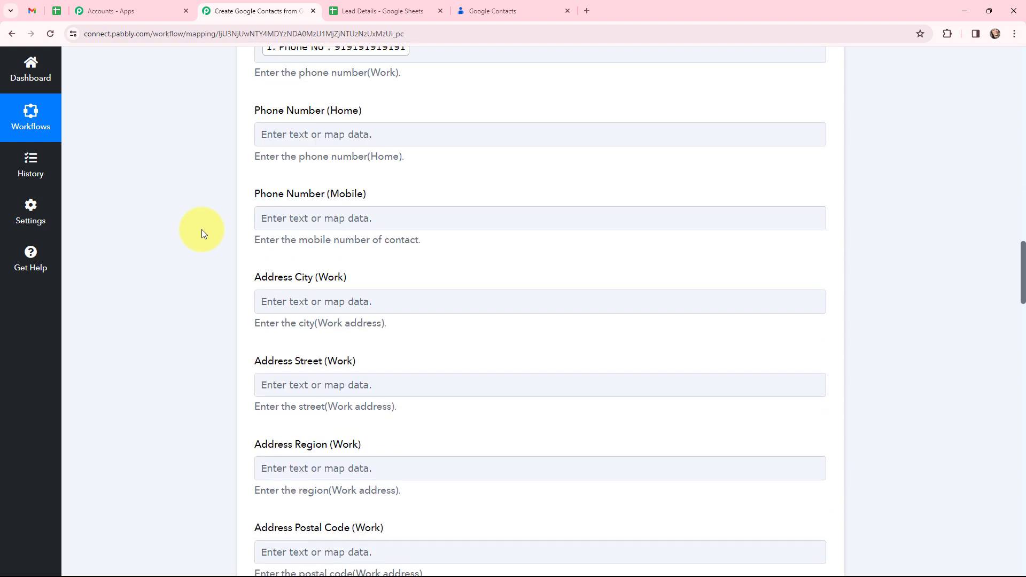
scroll(201, 229, down, 8)
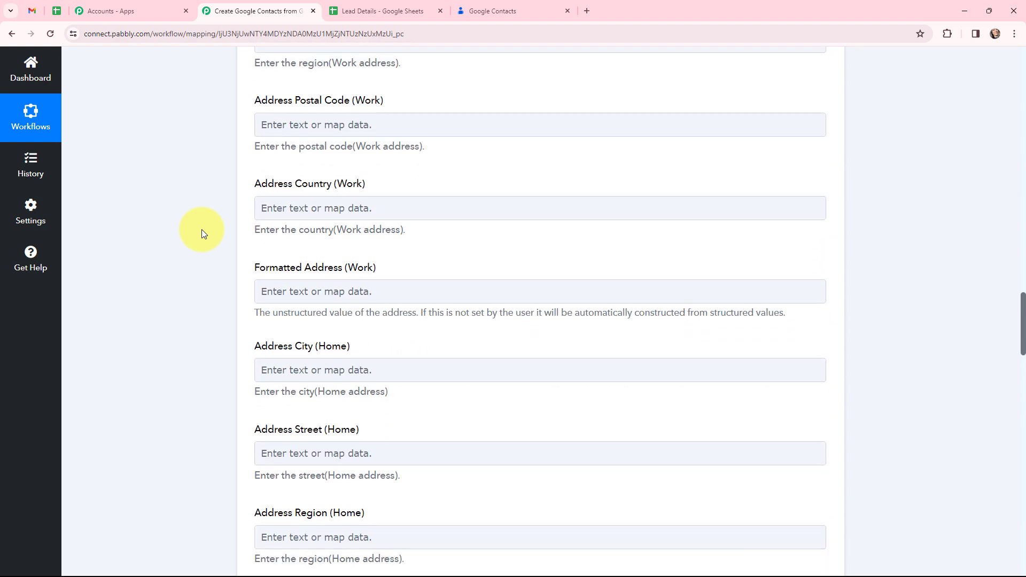
click(270, 368)
click(360, 468)
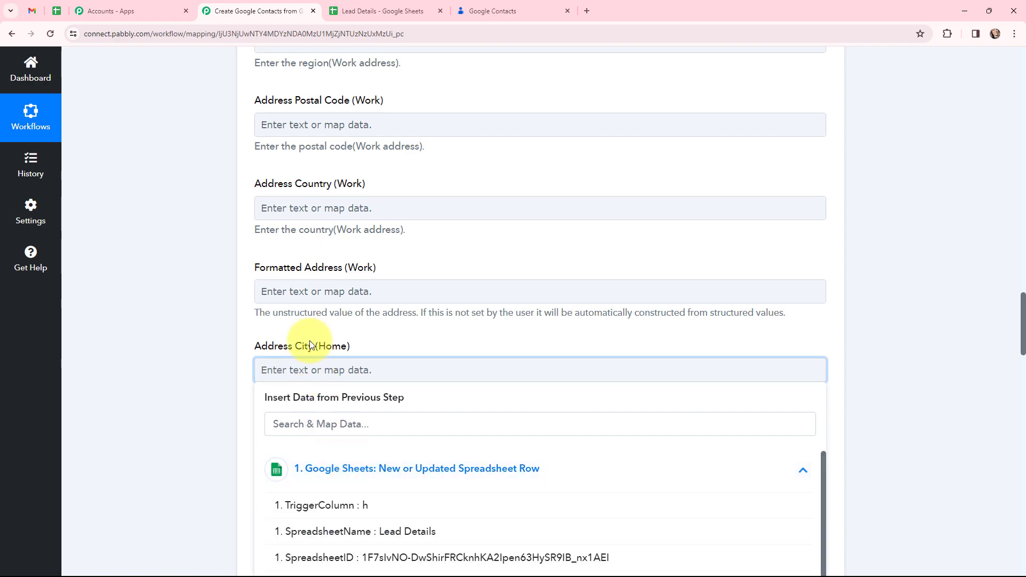
scroll(331, 385, down, 5)
scroll(367, 486, down, 1)
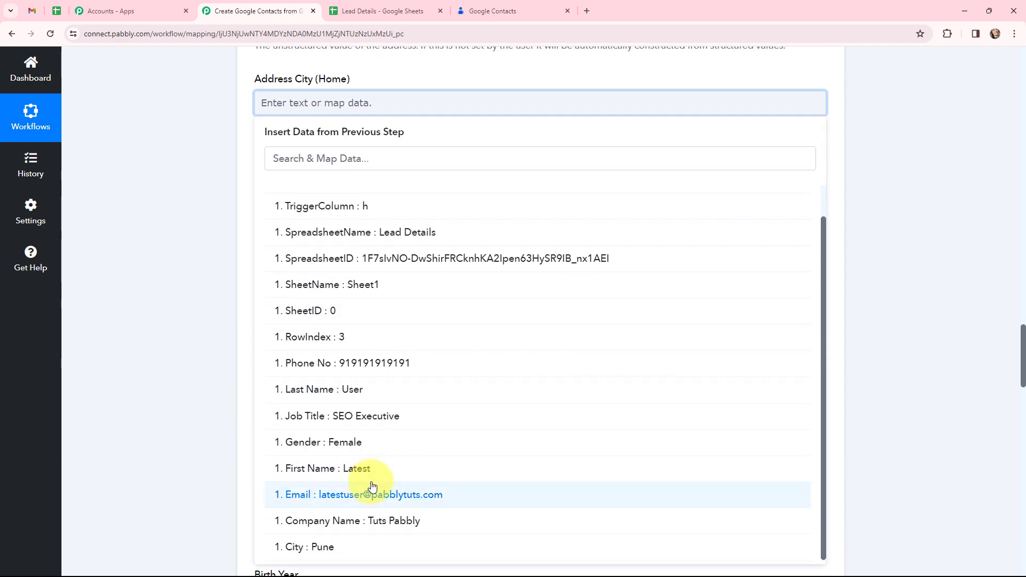
click(393, 547)
click(201, 269)
Review the mapped fields of the Create Contact action, from the name fields through Address City (Home)
scroll(200, 269, up, 6)
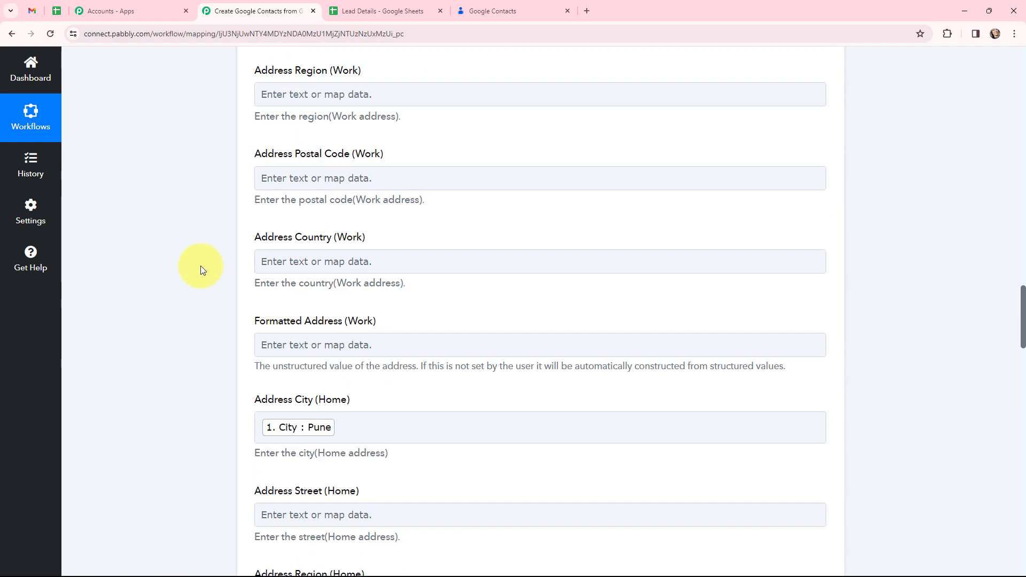
scroll(203, 269, up, 12)
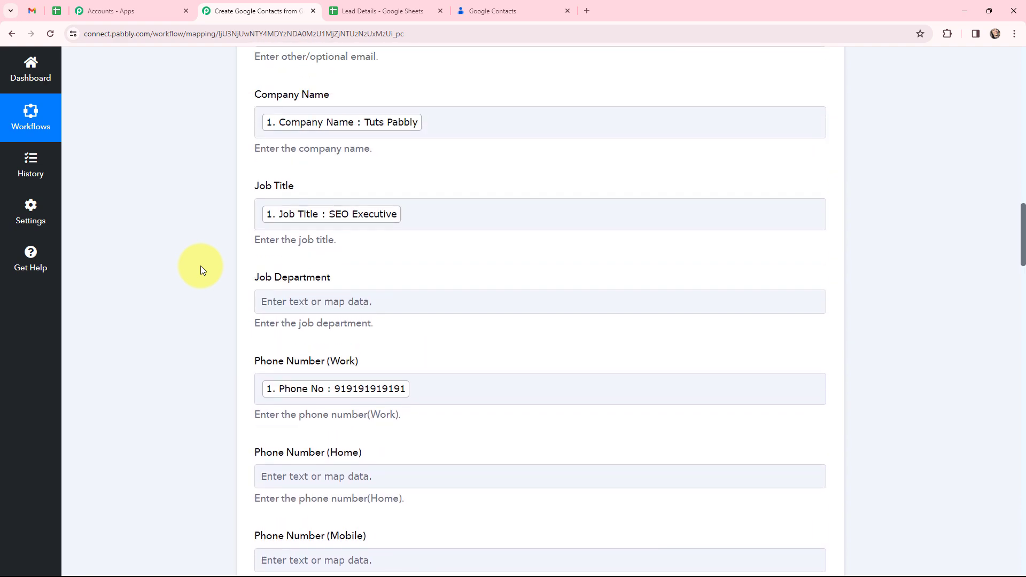
scroll(202, 269, up, 9)
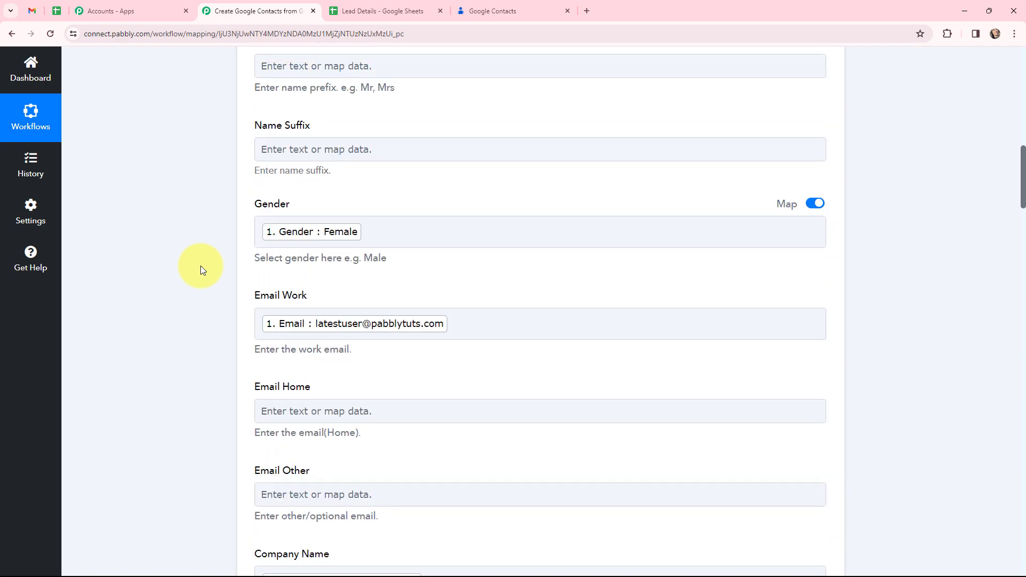
scroll(202, 269, up, 3)
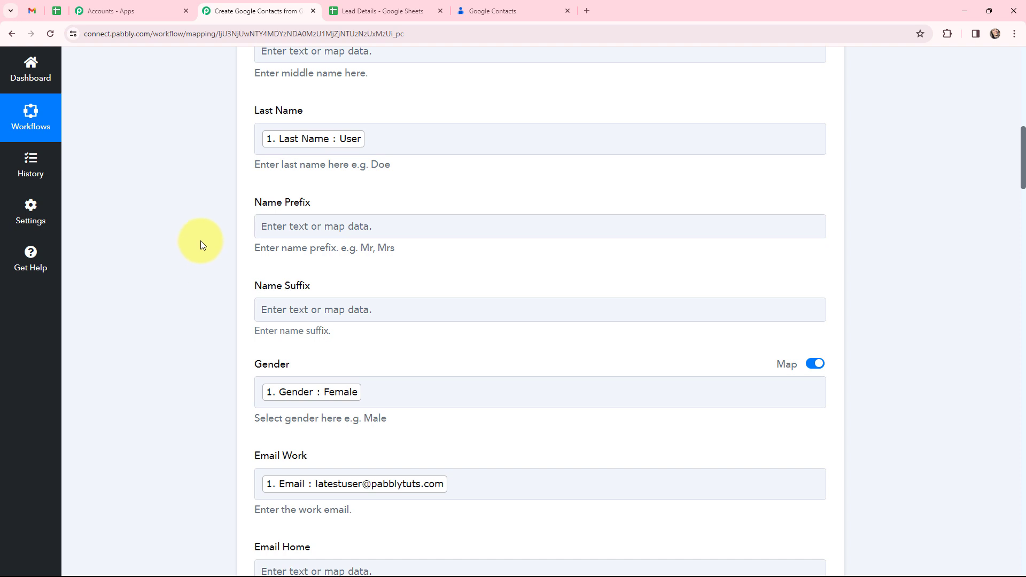
scroll(202, 242, up, 3)
scroll(201, 245, down, 3)
scroll(199, 199, down, 8)
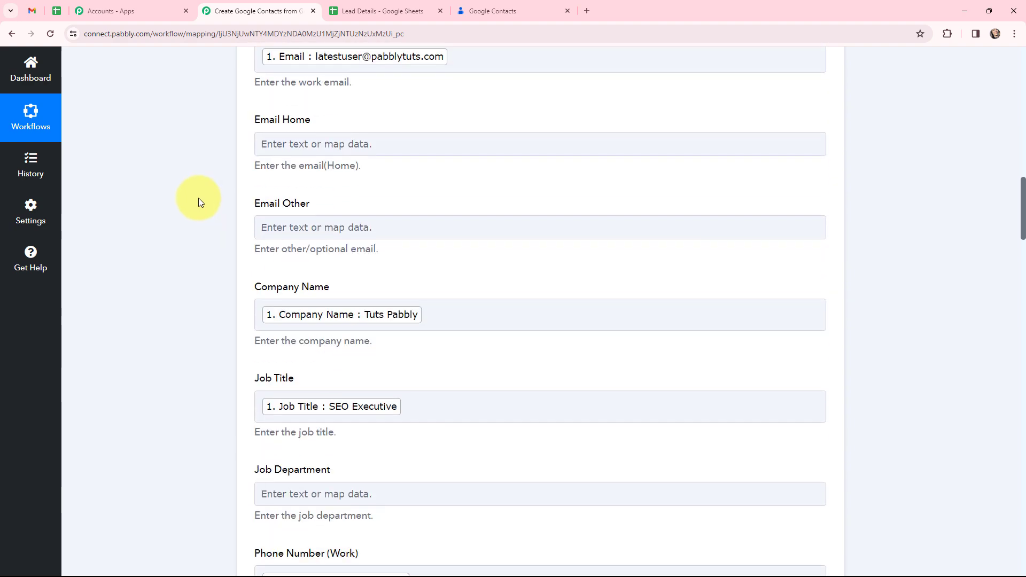
scroll(199, 201, down, 3)
scroll(199, 201, down, 4)
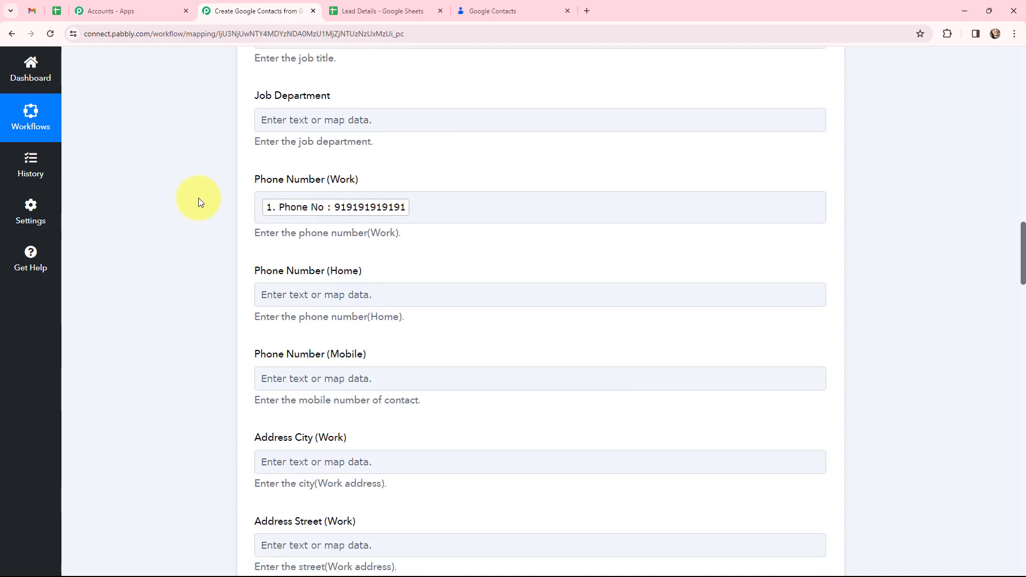
scroll(199, 201, down, 10)
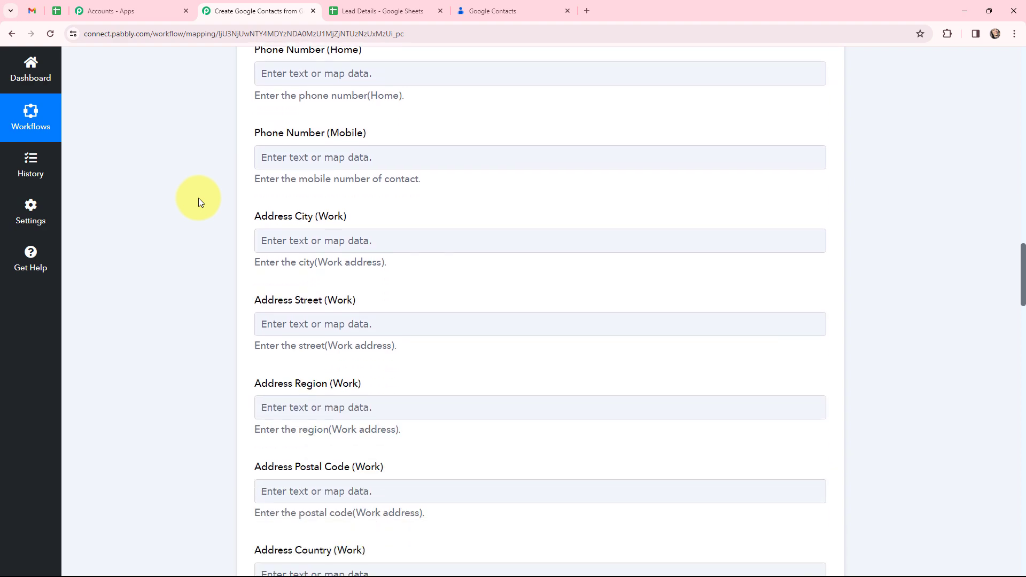
scroll(198, 202, down, 2)
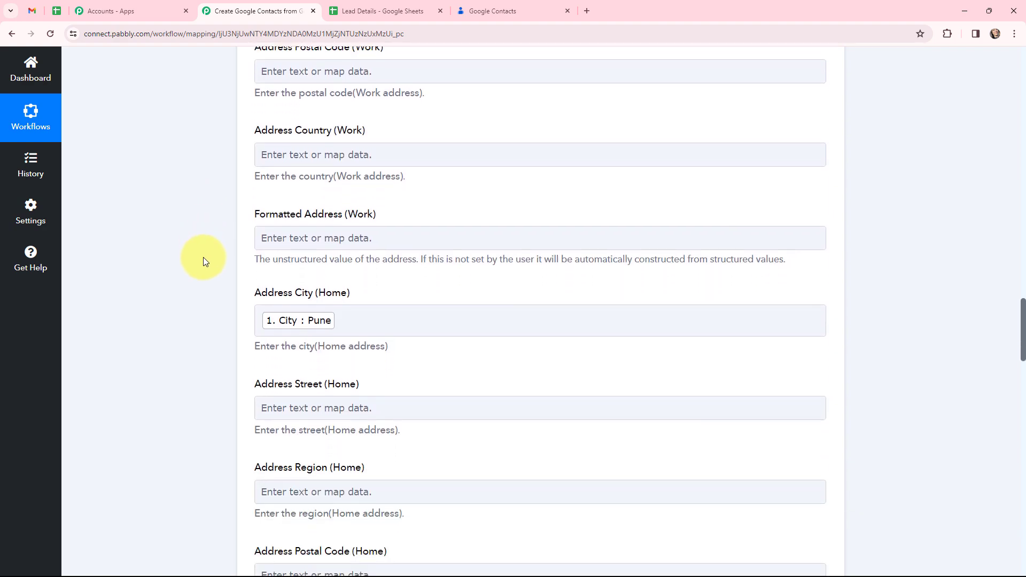
scroll(204, 260, down, 2)
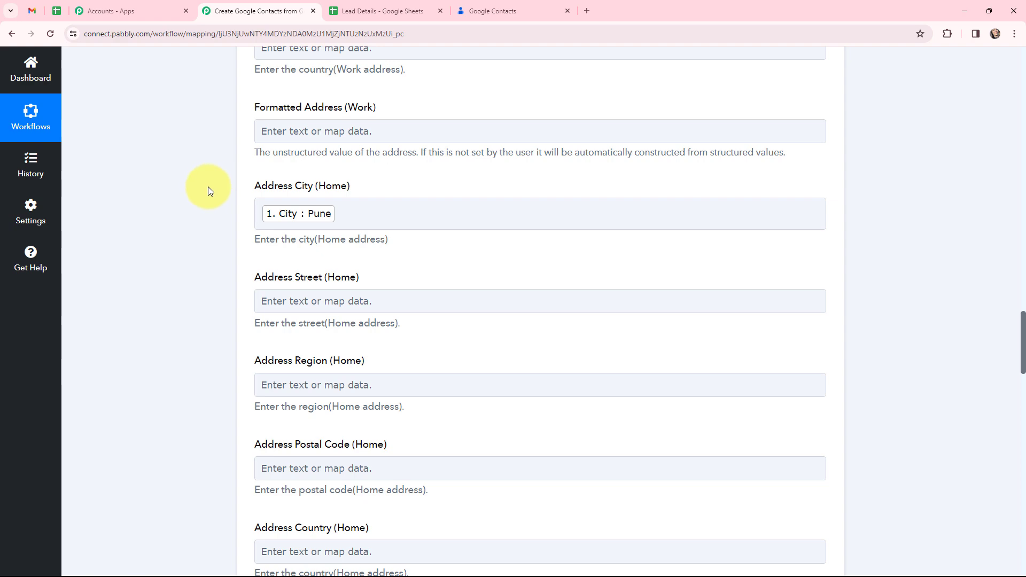
Save the Create Contact action with the remaining optional fields unmapped and send a test request
scroll(209, 191, down, 6)
scroll(209, 191, down, 20)
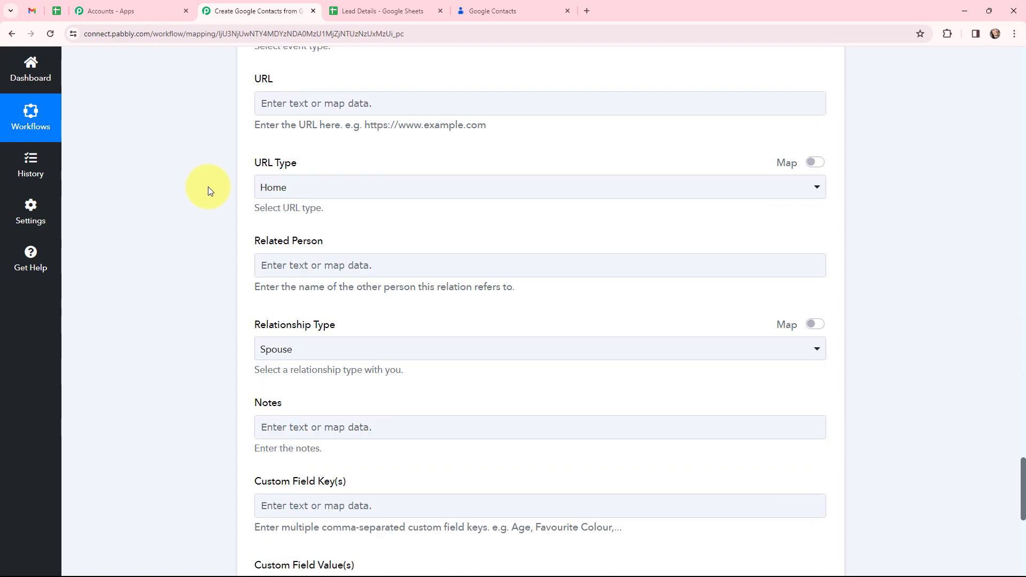
scroll(209, 191, down, 5)
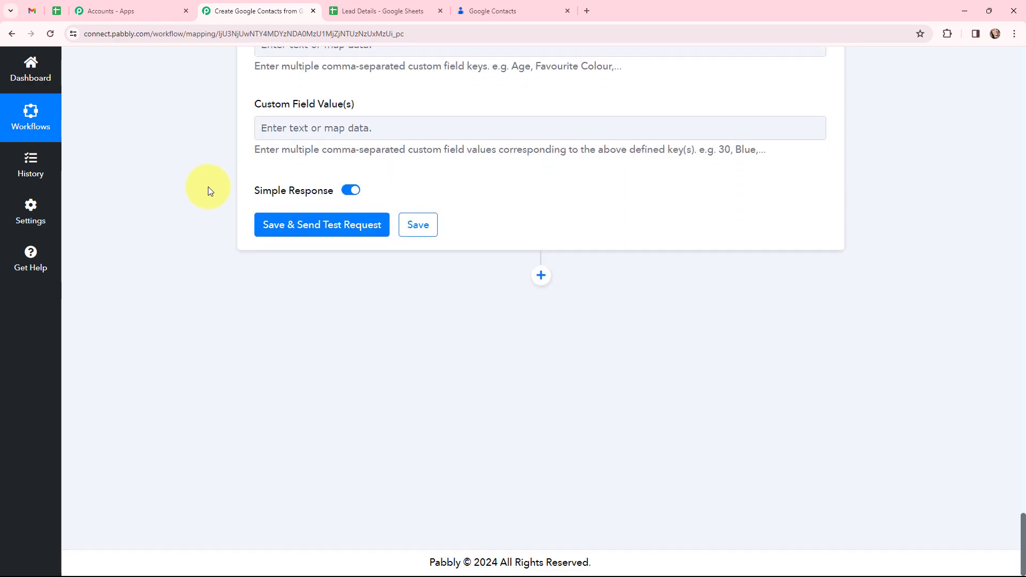
click(319, 233)
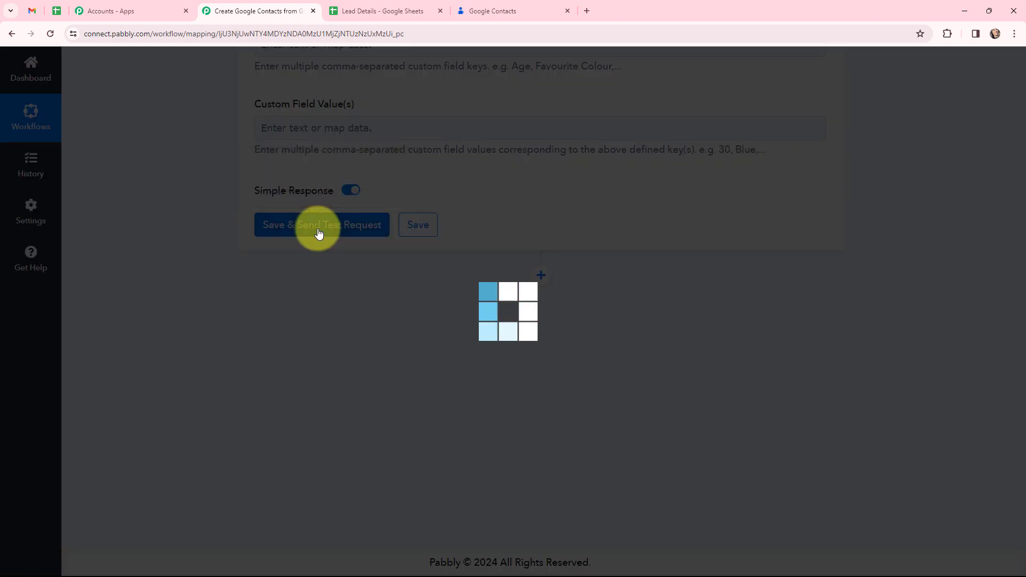
scroll(521, 228, down, 3)
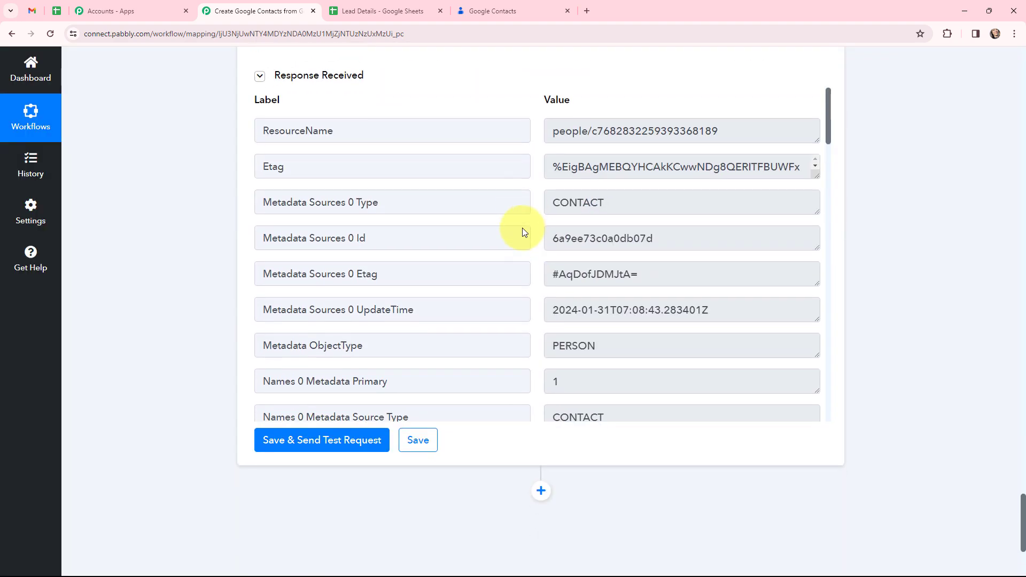
Switch to Google Contacts and open the newly created contact to check its details
scroll(531, 250, up, 1)
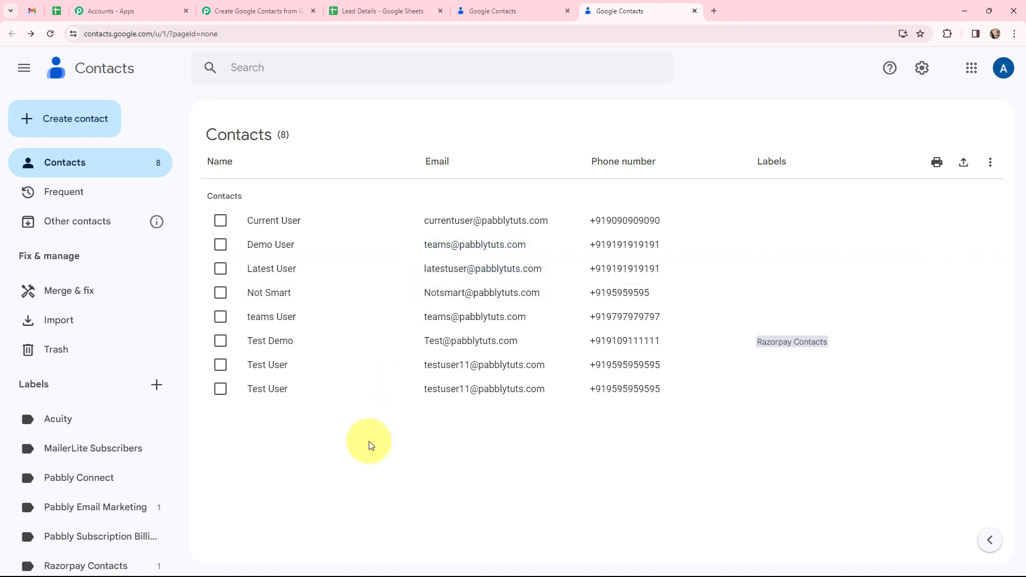
click(295, 273)
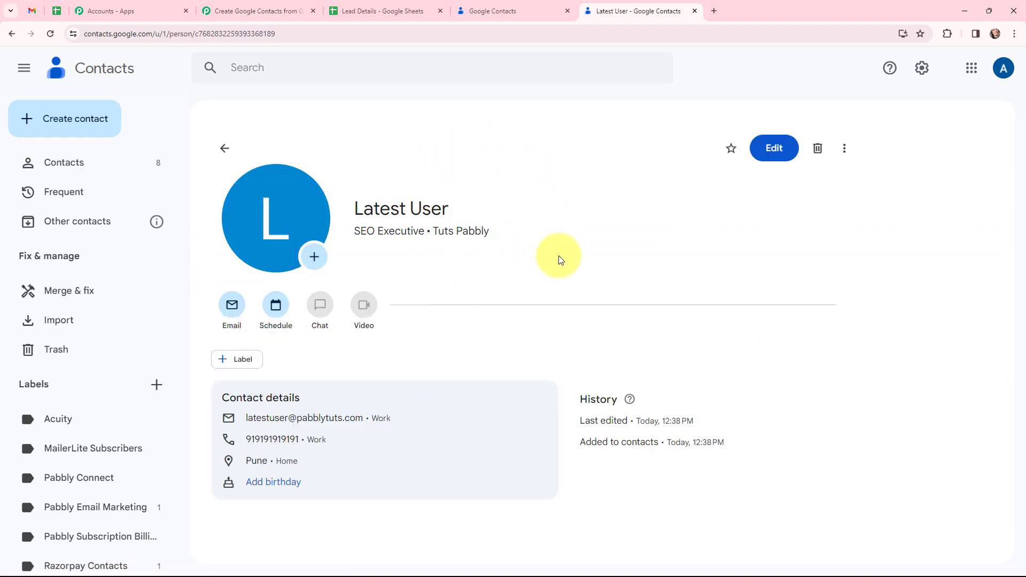